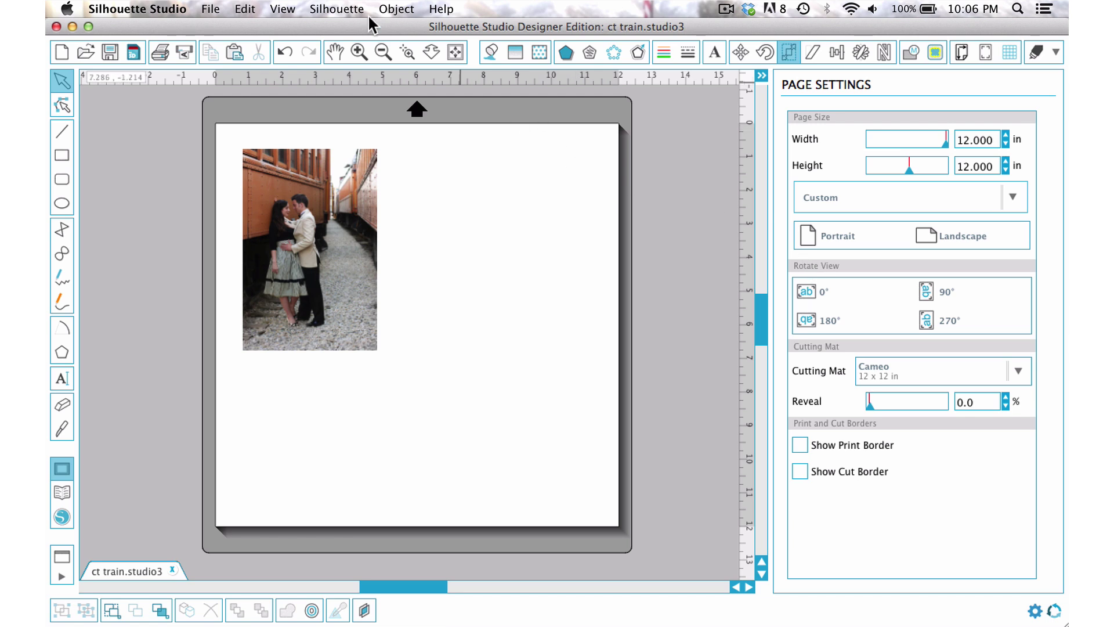
Open magic_heart_V4x6_KBS_0207.dxf from the DXF folder as a new document
click(210, 9)
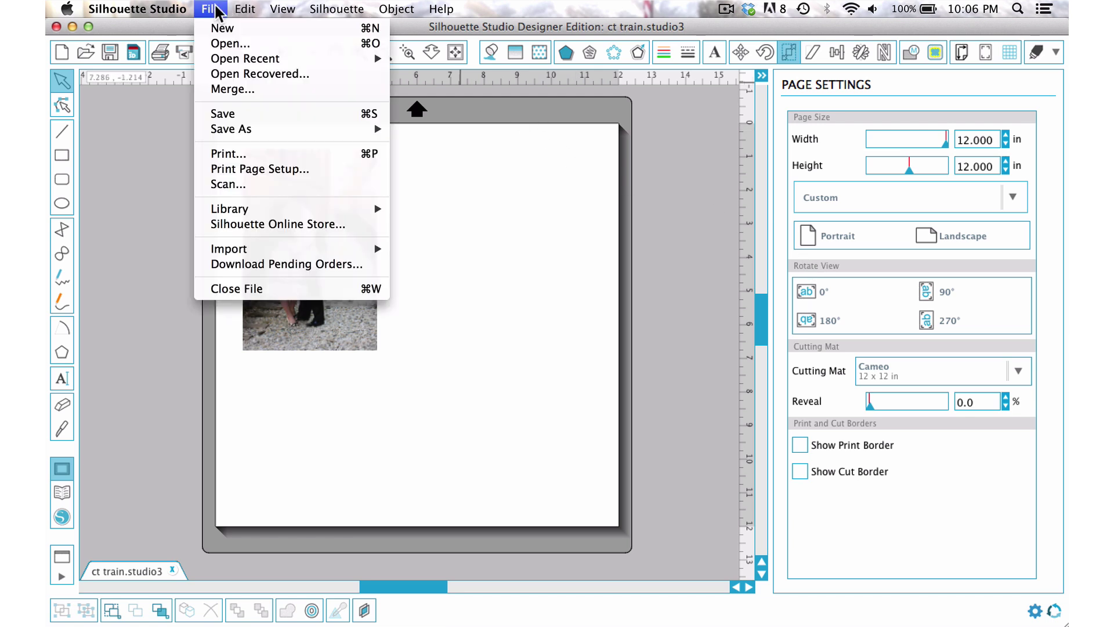
click(227, 44)
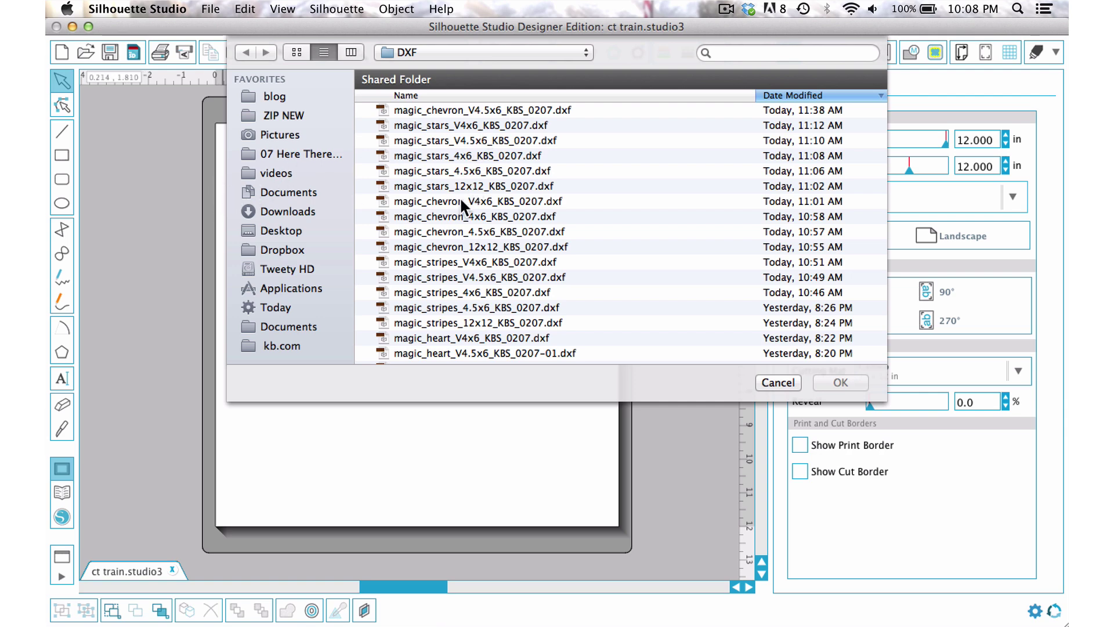
scroll(458, 168, down, 5)
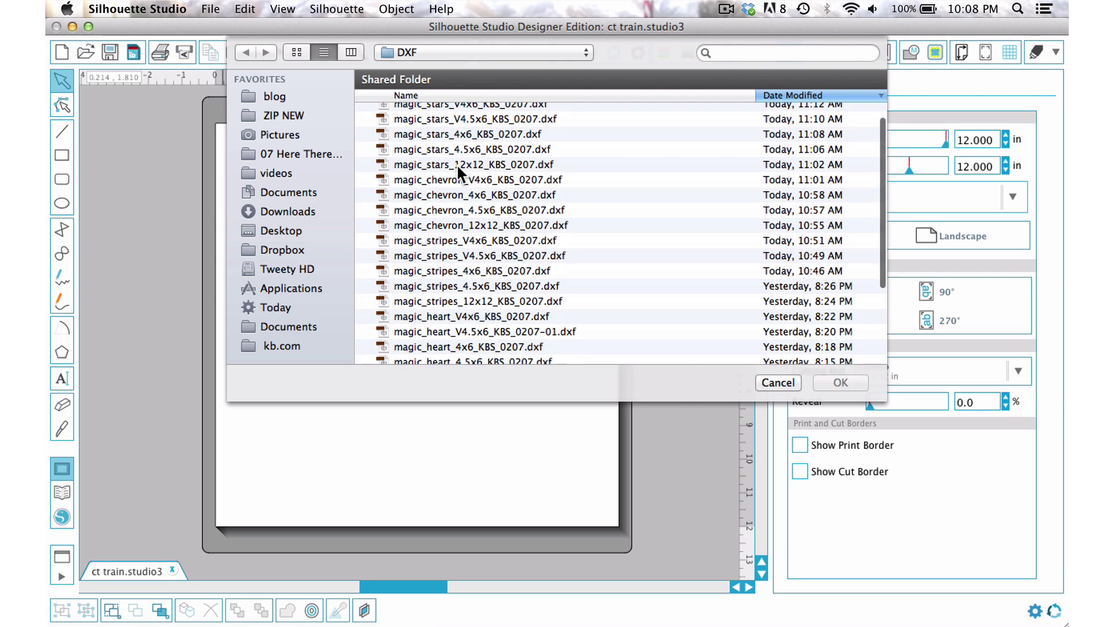
scroll(458, 174, down, 1)
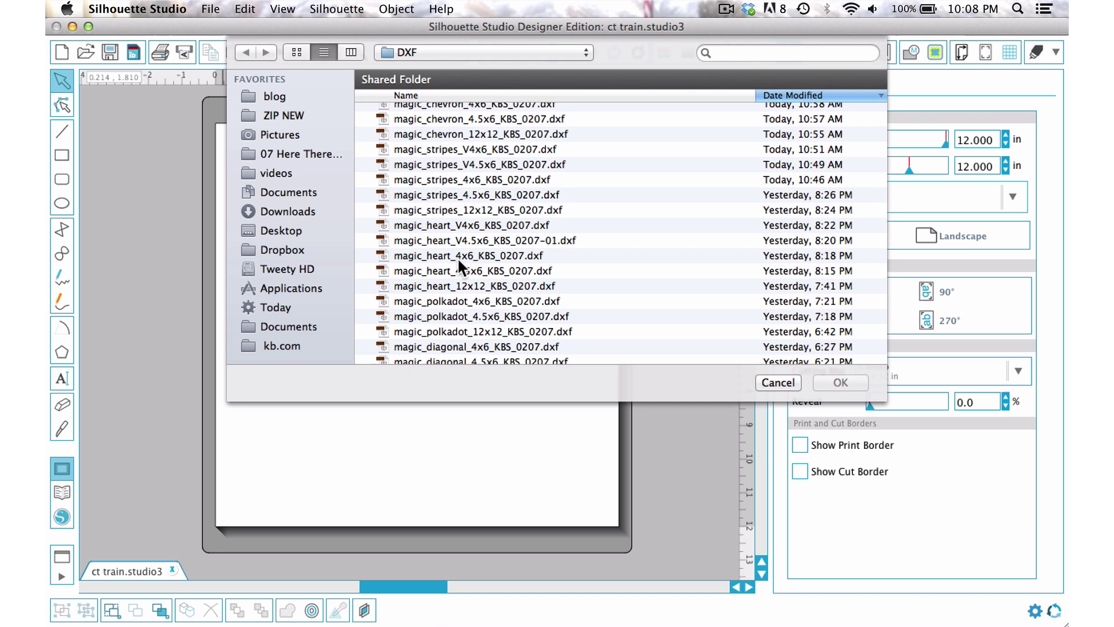
click(497, 225)
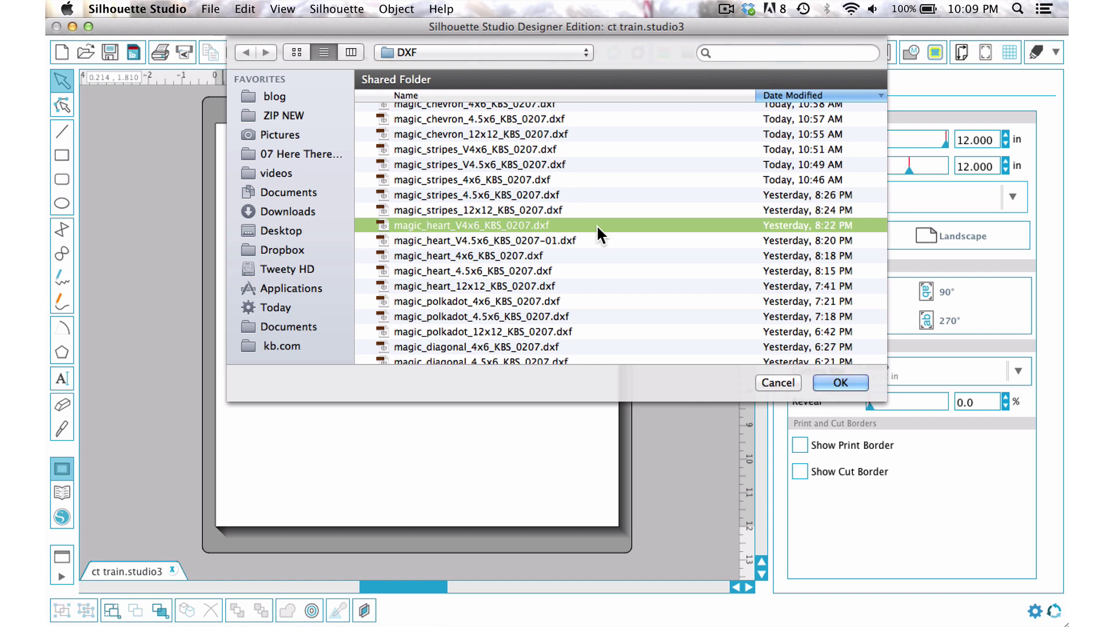
key(Return)
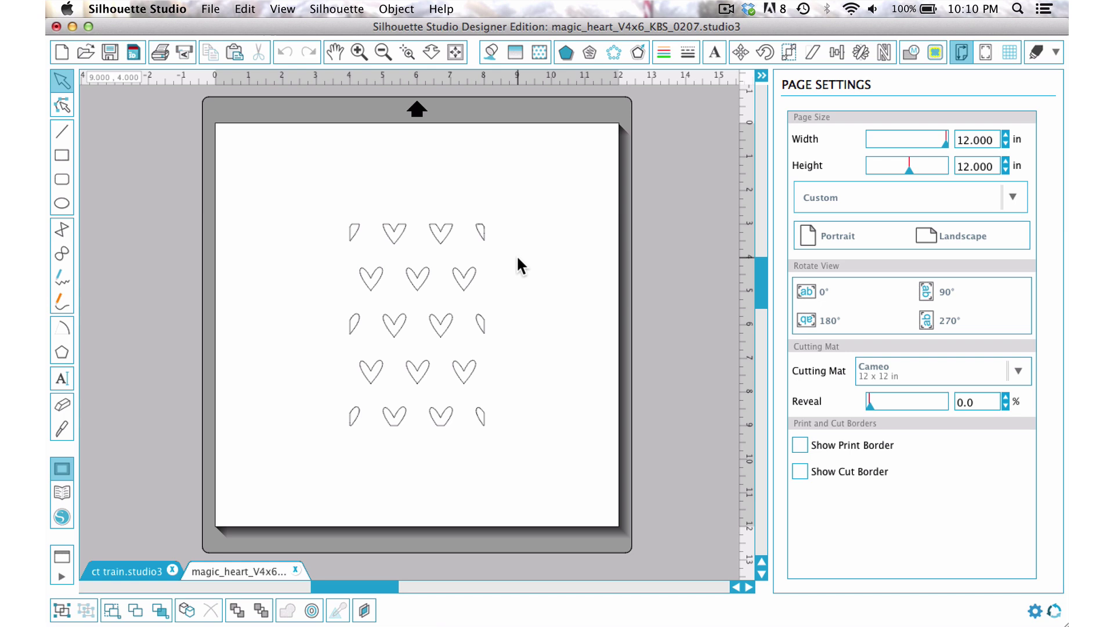
Select all the hearts and give them a white fill with a transparent outline
drag(507, 185, 309, 494)
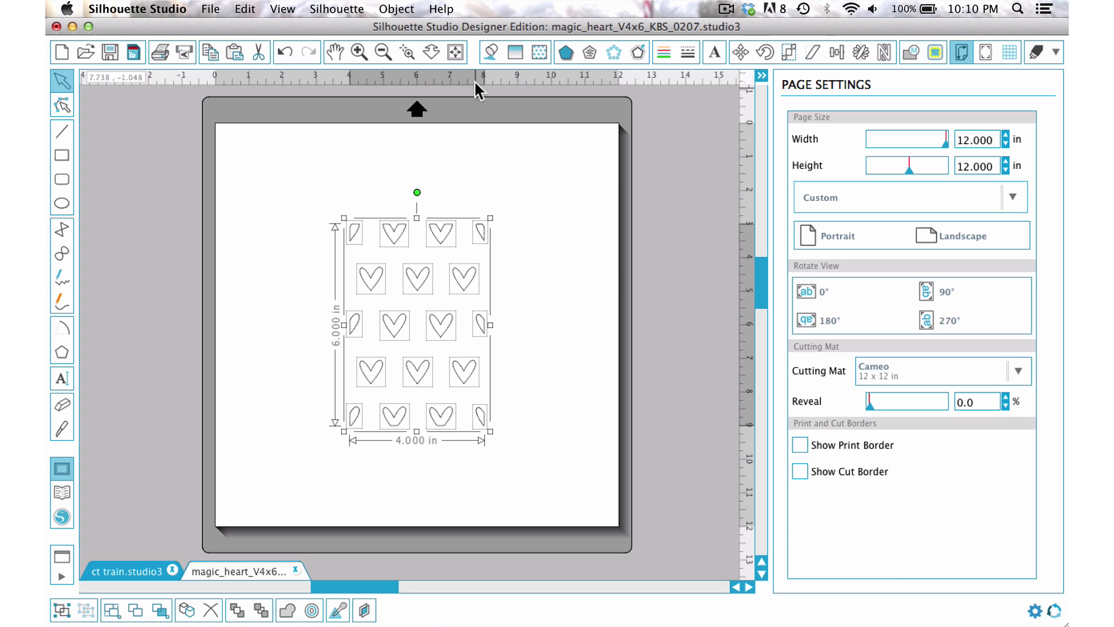
click(493, 48)
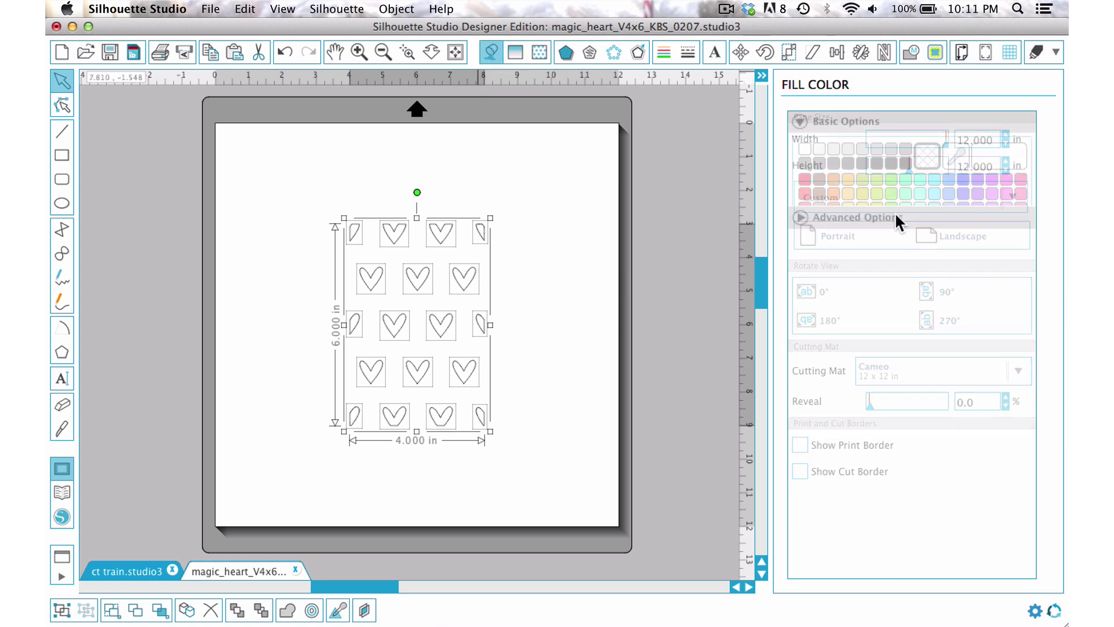
click(805, 148)
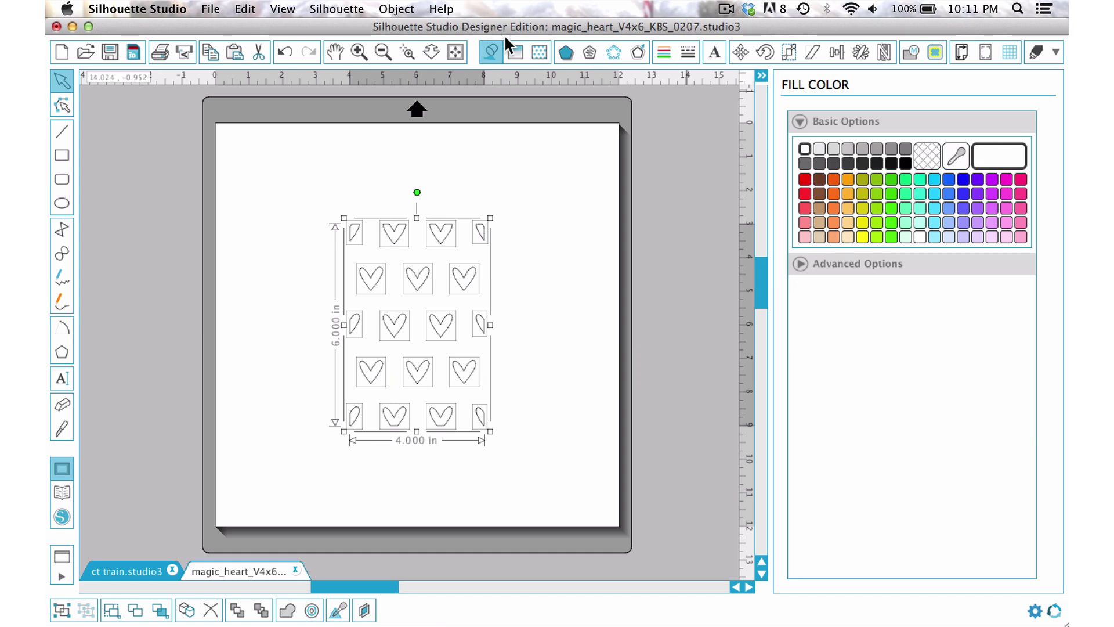
click(663, 52)
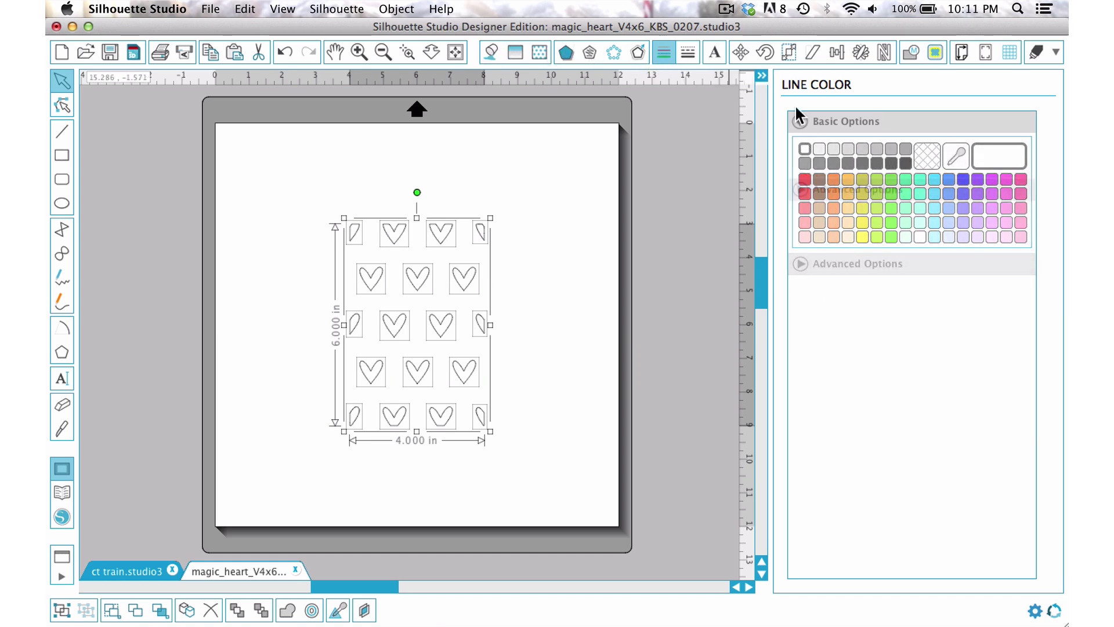
click(927, 156)
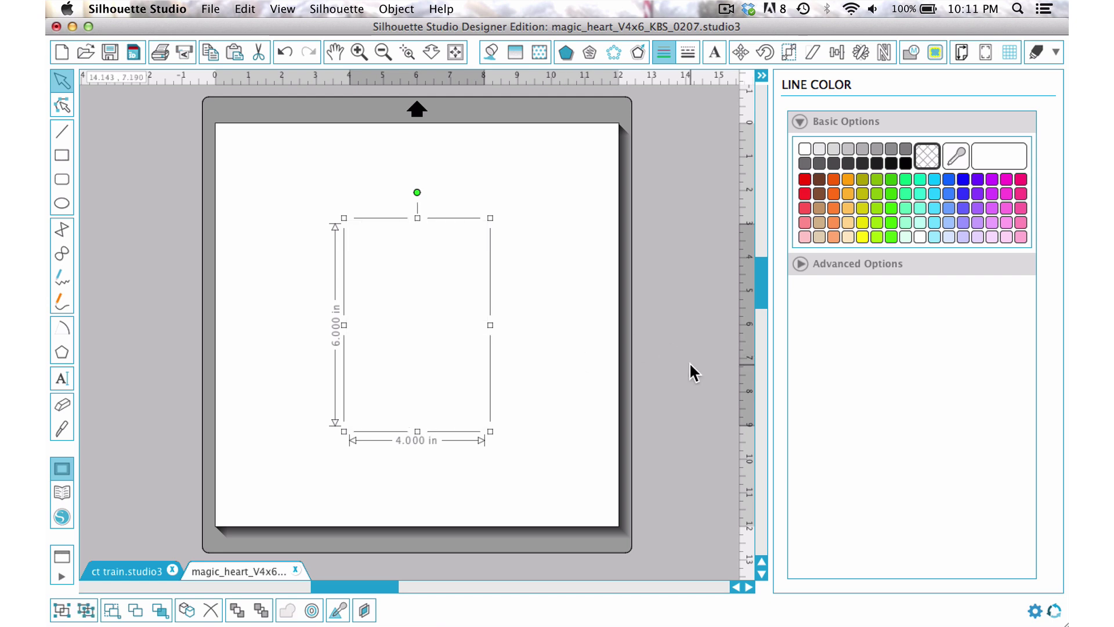
Set the mat reveal to 40.2% and return to the ct train.studio3 document
click(963, 51)
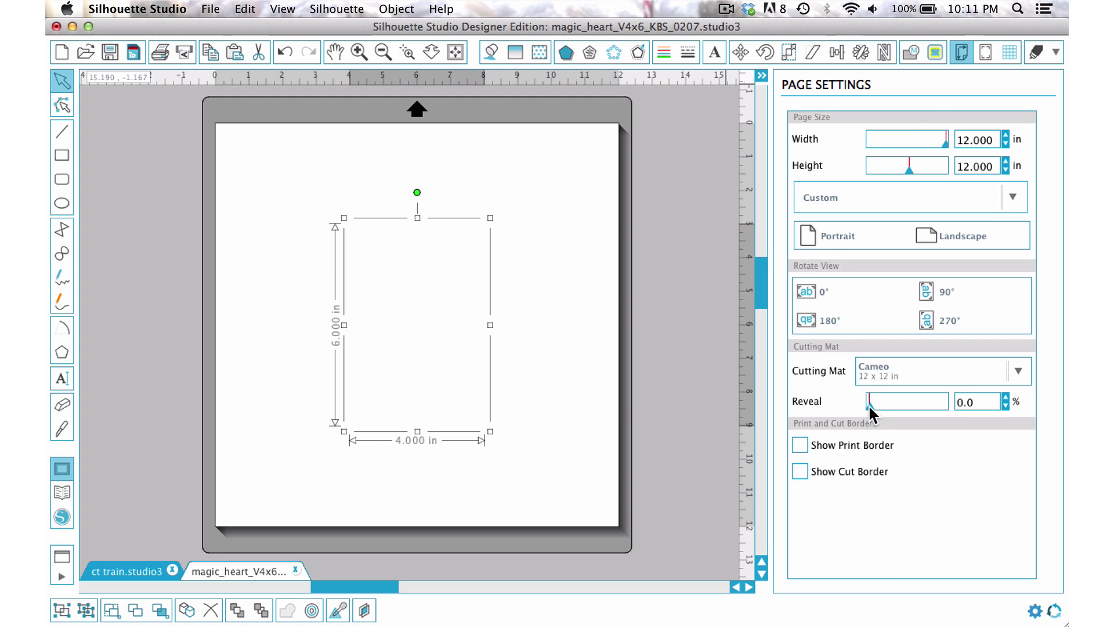
mouse_move(868, 403)
mouse_down()
mouse_move(910, 396)
mouse_move(899, 398)
mouse_up()
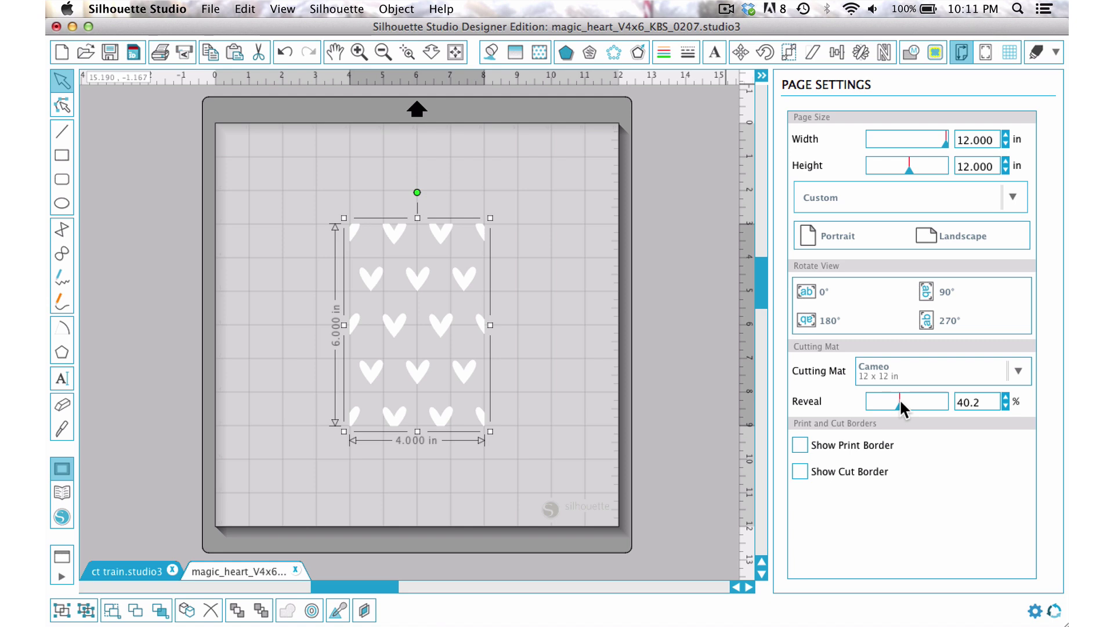
click(135, 570)
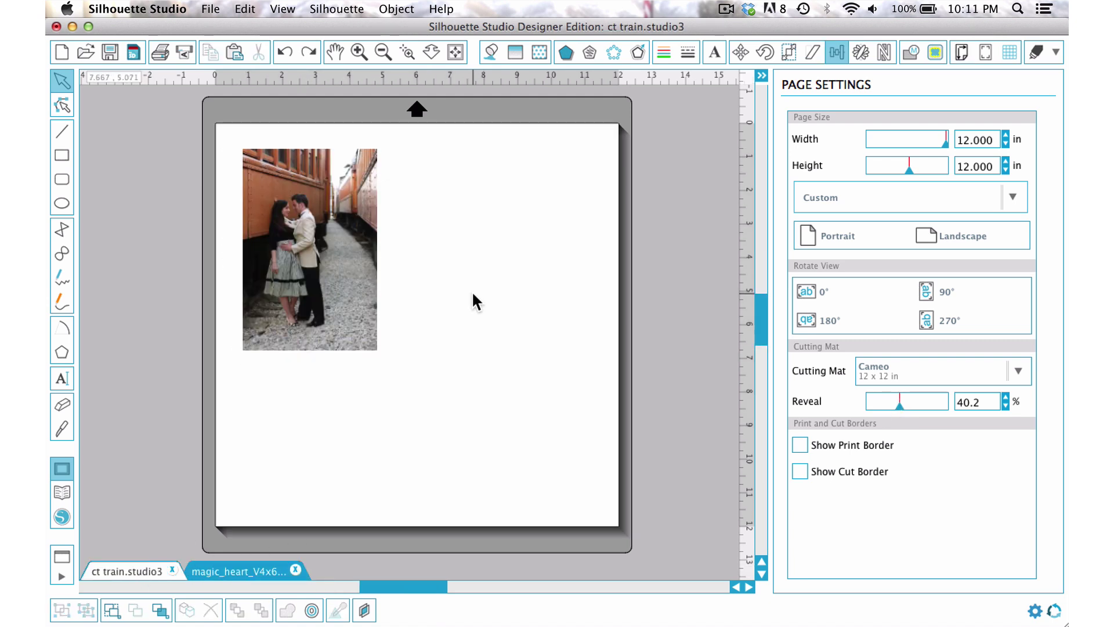
Paste the white hearts into the train document, centre them over the 4×6 photo, and reselect them
key(super+v)
drag(529, 179, 321, 370)
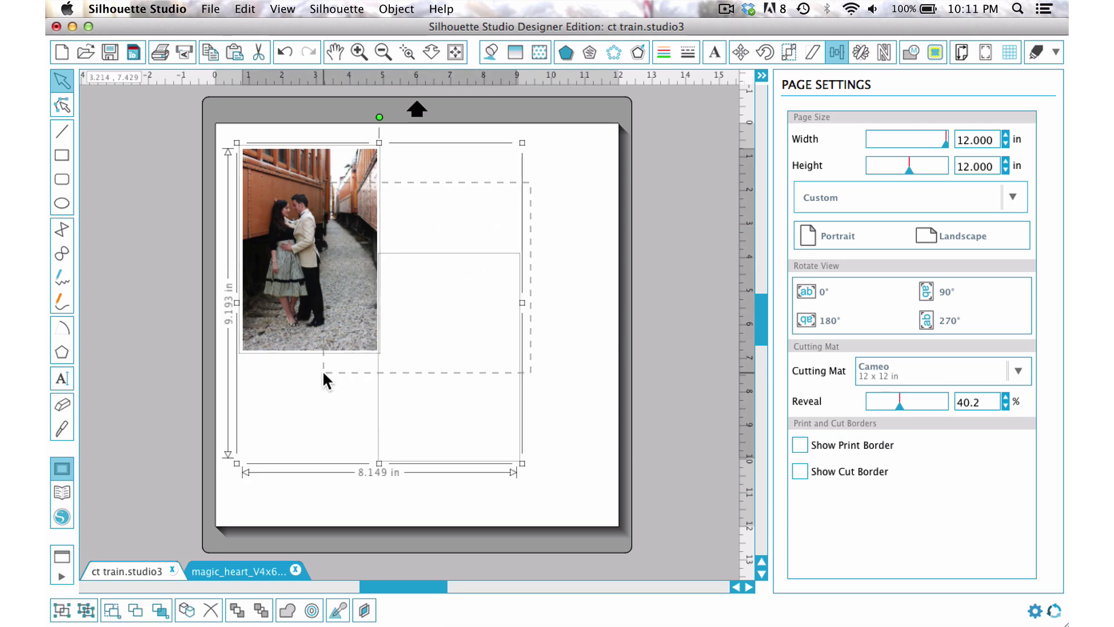
click(842, 50)
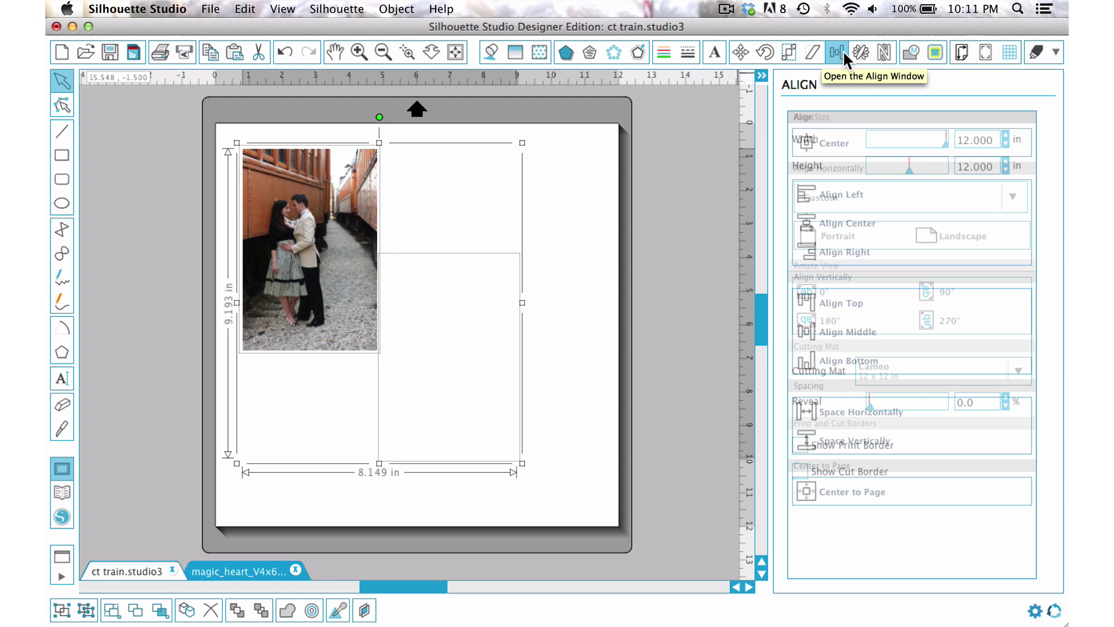
click(816, 141)
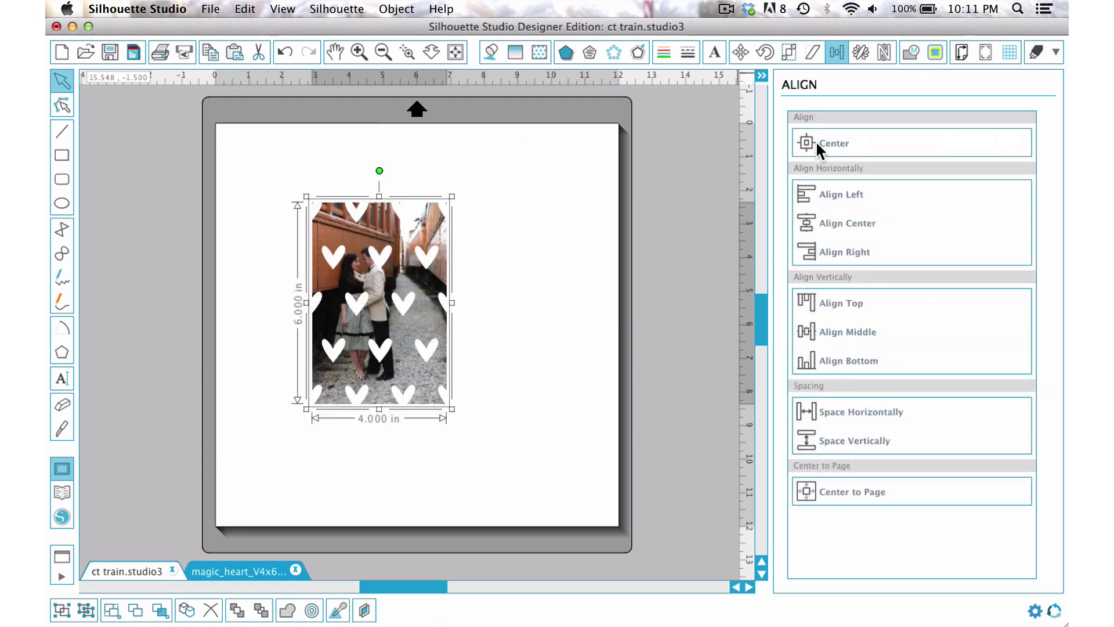
click(528, 293)
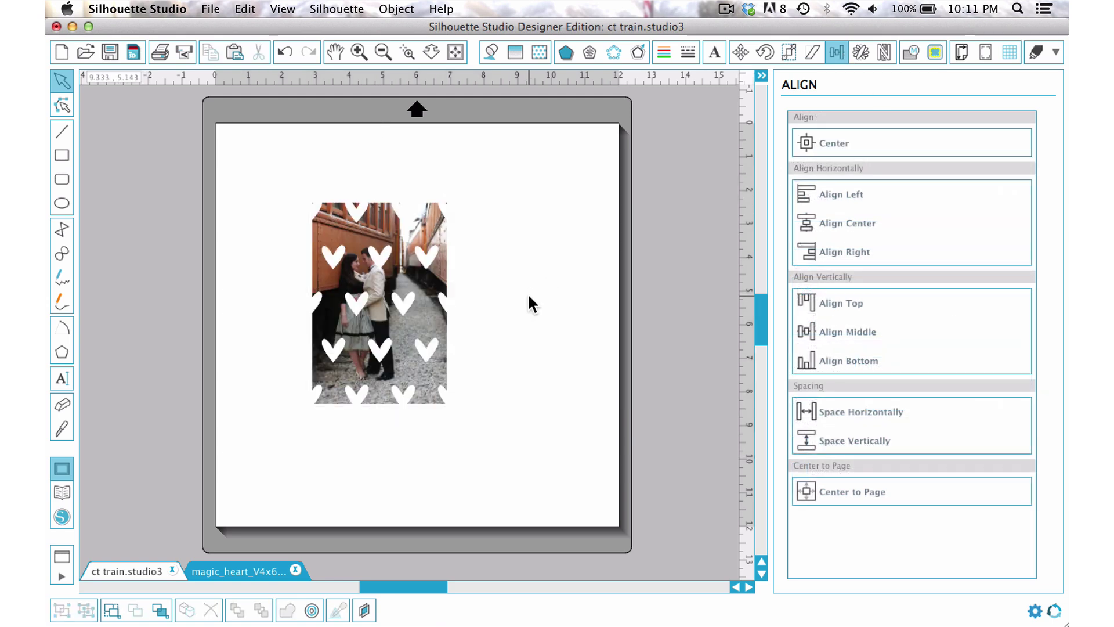
click(358, 54)
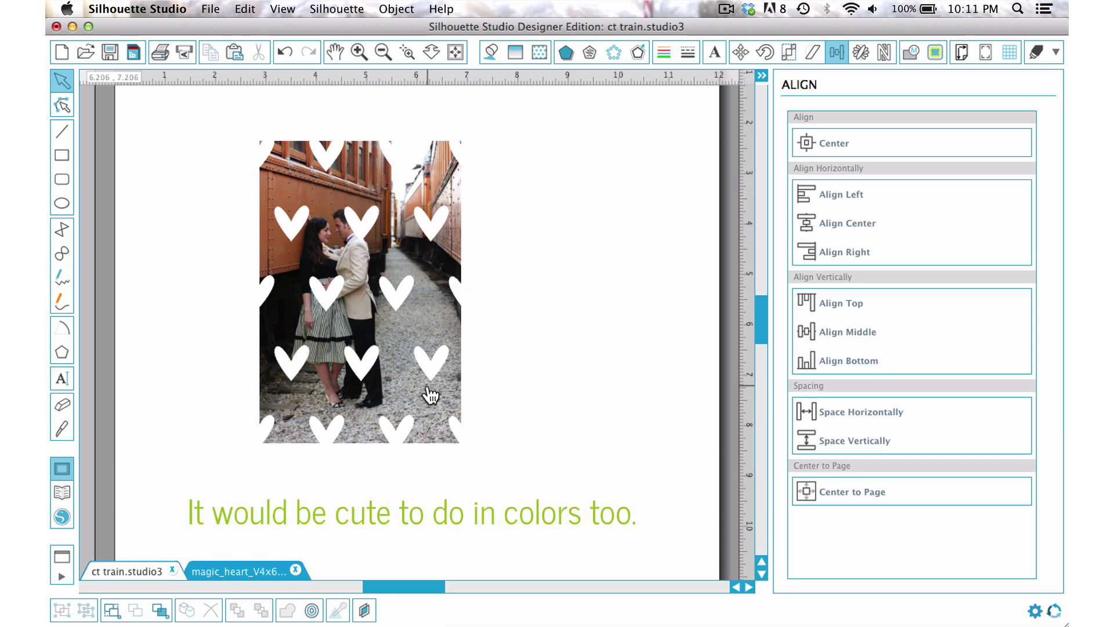
click(364, 233)
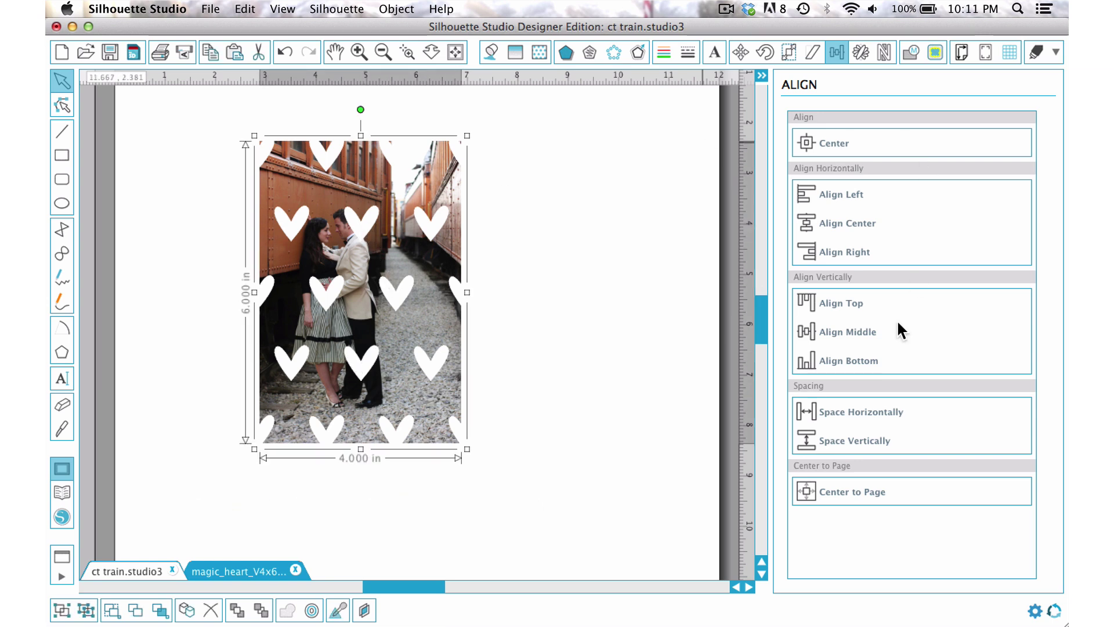
Set the white heart overlay to 65% transparency
click(497, 53)
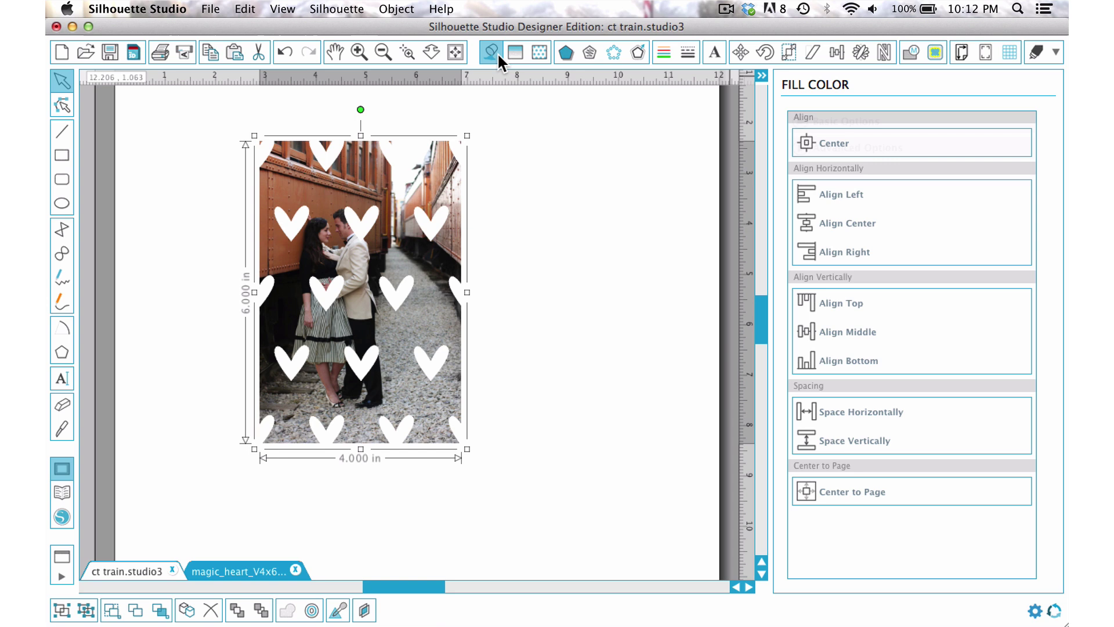
click(798, 264)
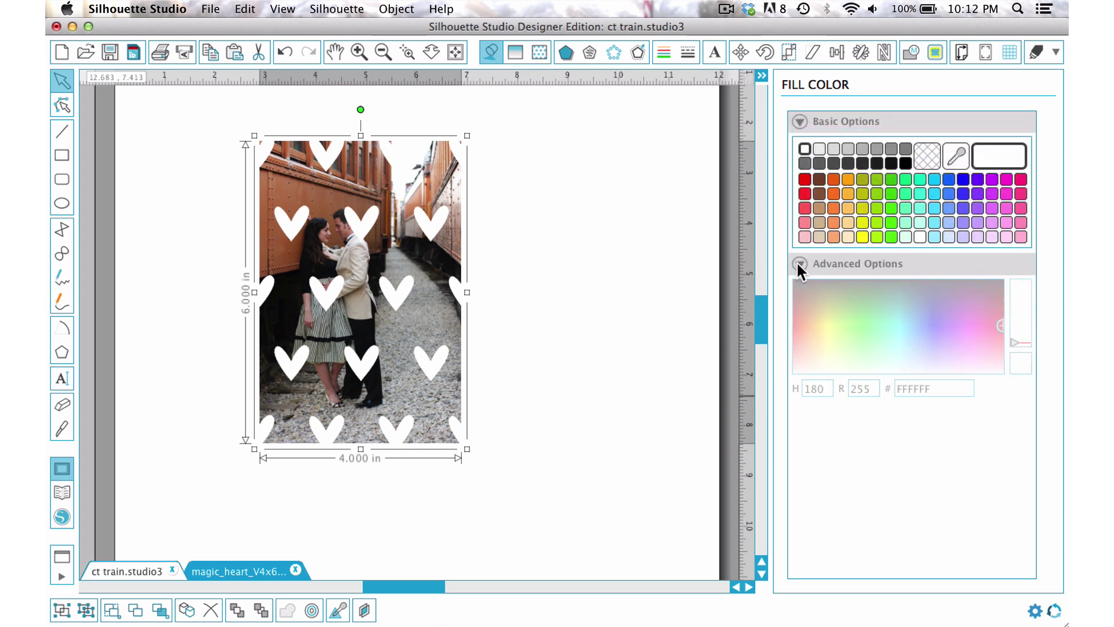
drag(868, 482, 917, 479)
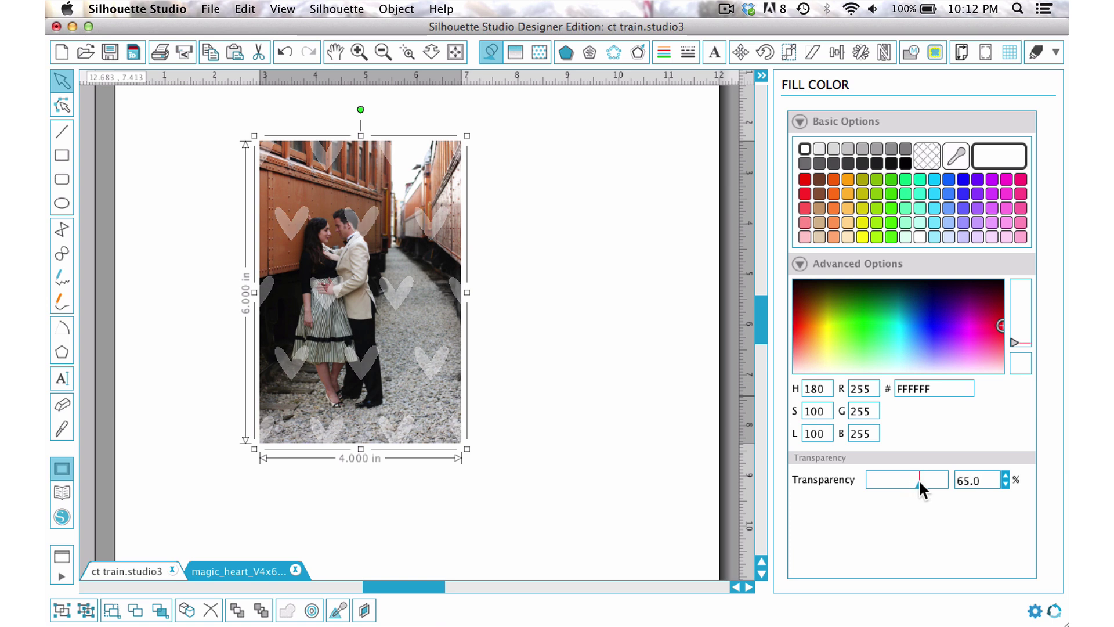
Ungroup the hearts, make one fully opaque dark red (#B73D3D), then reselect the overlay
right_click(429, 366)
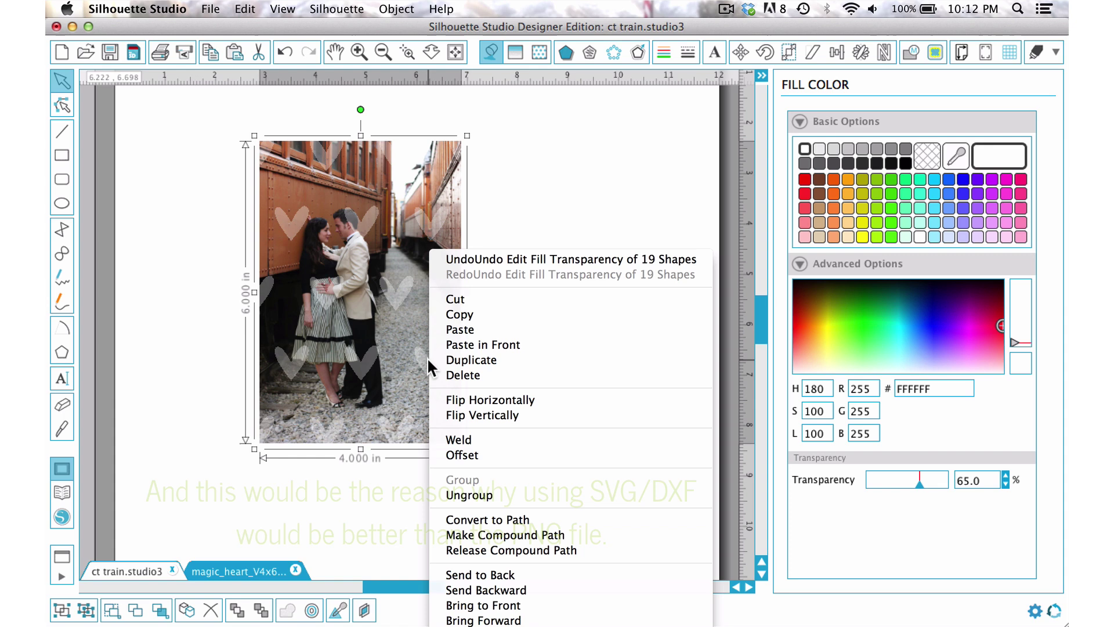
click(492, 495)
click(503, 447)
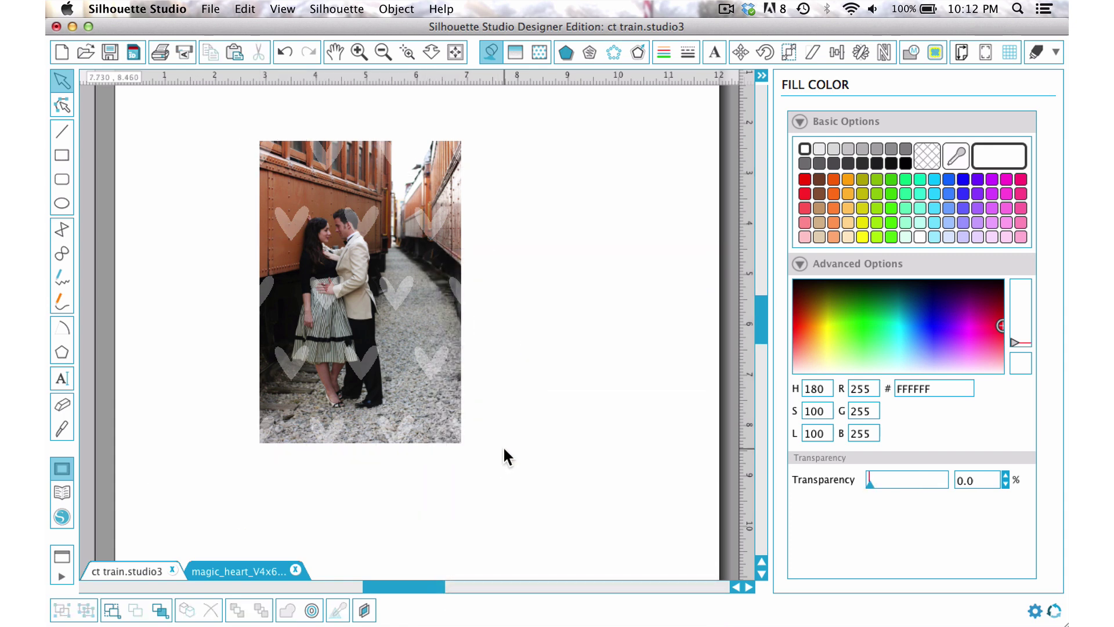
click(428, 363)
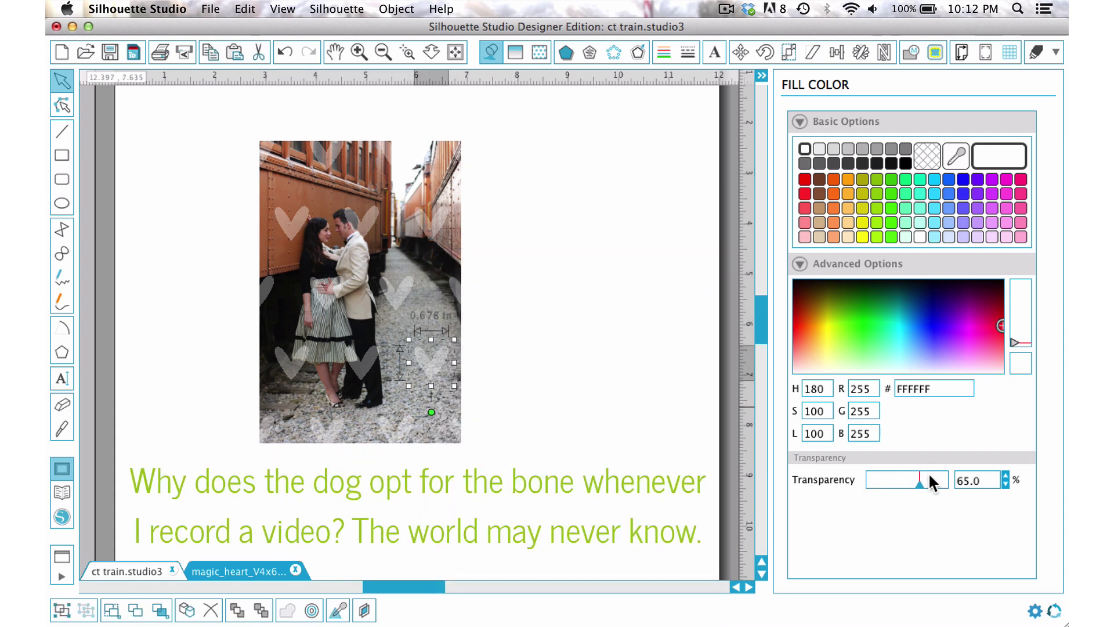
drag(917, 484, 844, 475)
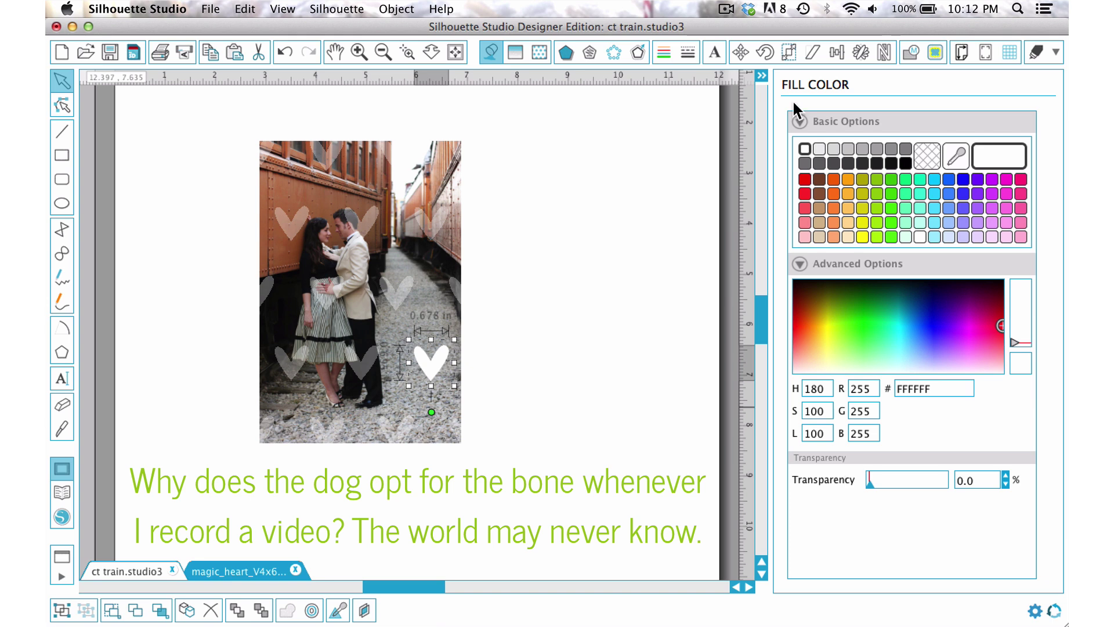
click(804, 179)
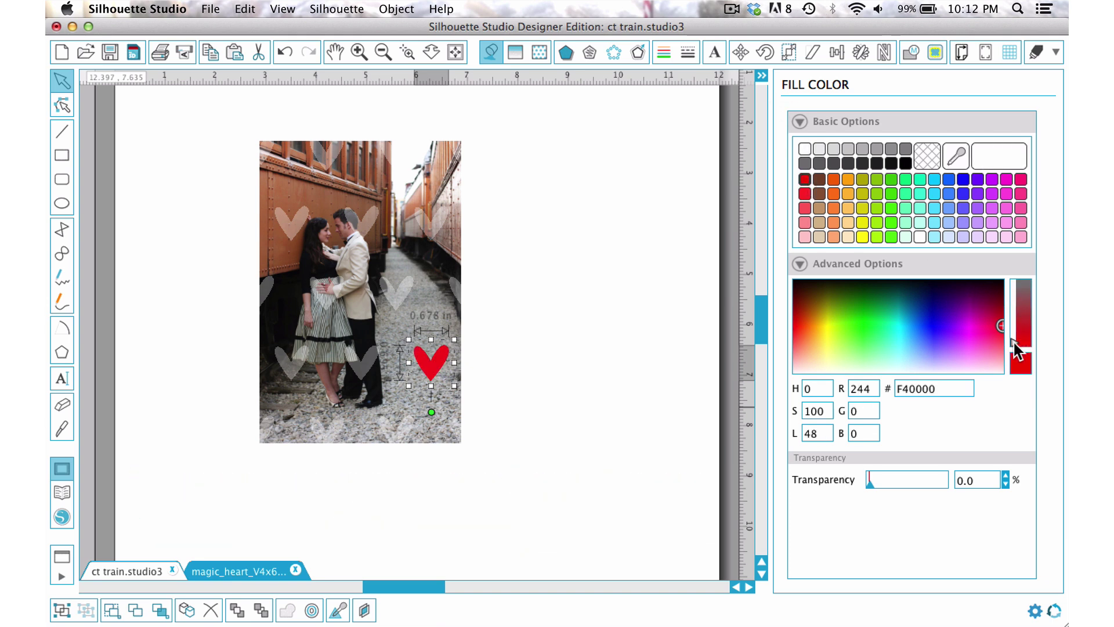
drag(1016, 347, 1015, 317)
click(632, 367)
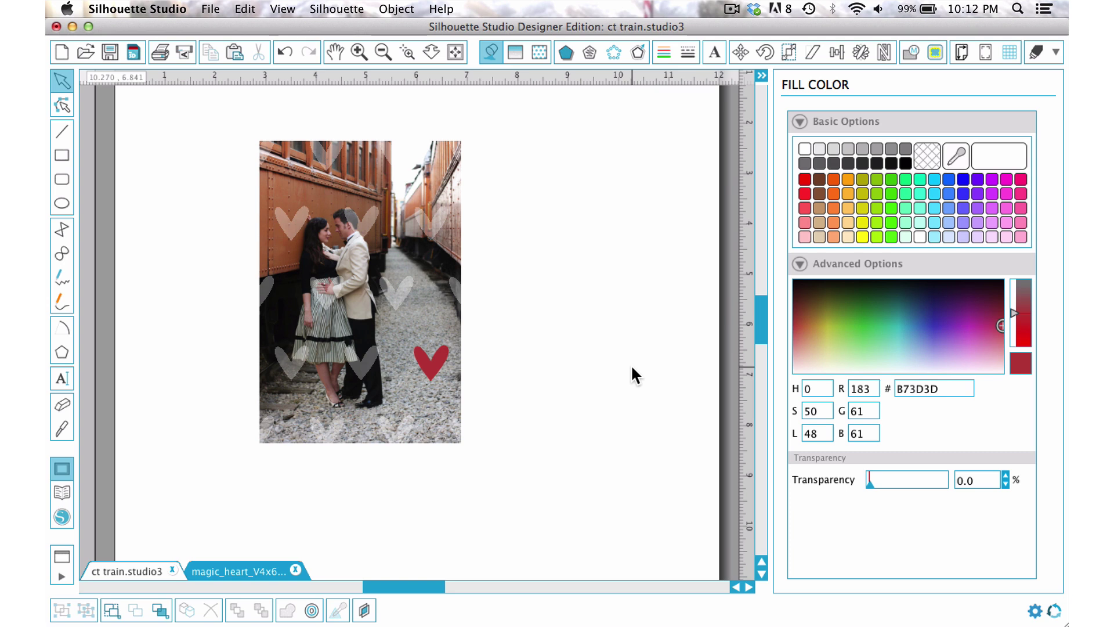
drag(199, 123, 500, 458)
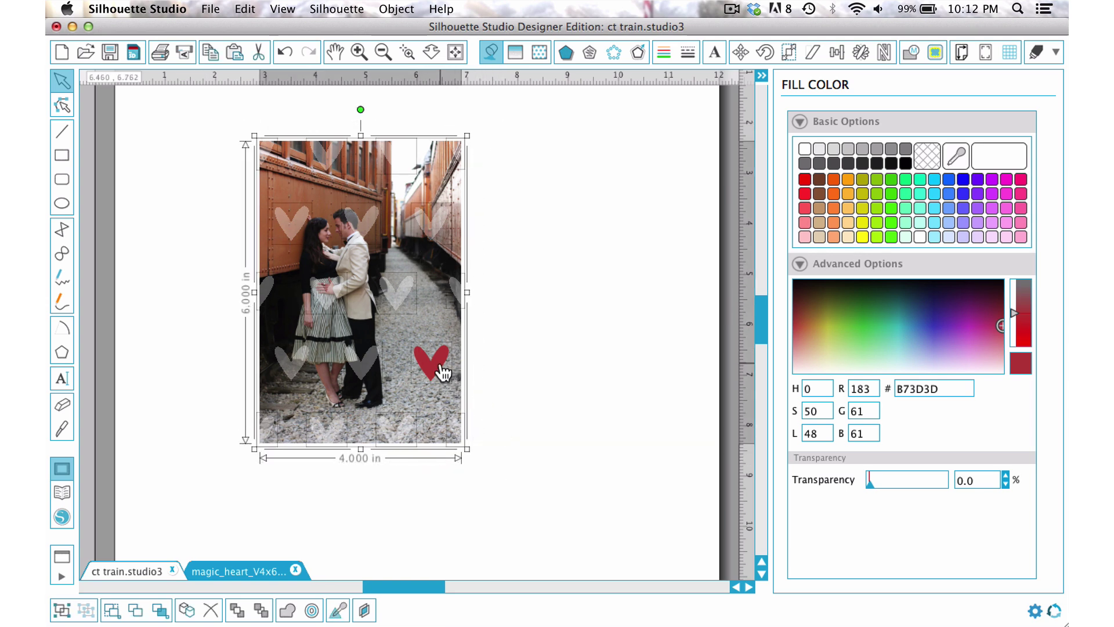
click(432, 268)
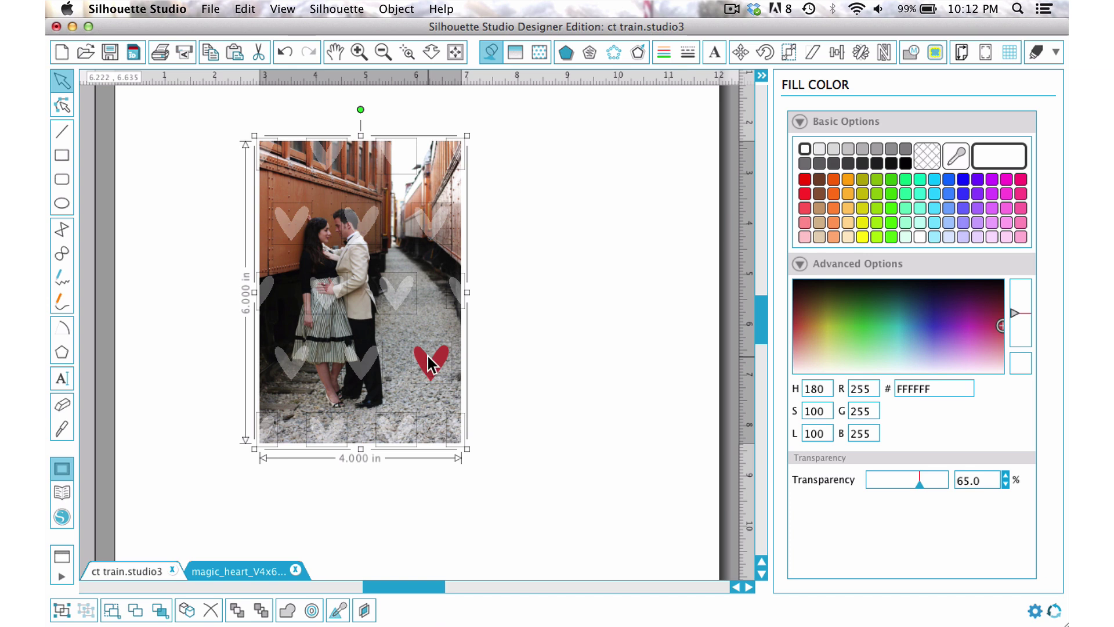
Drag the heart group below the photo, then open magic_heart_V4x6_KBS_0207.svg from 0207 Magicalness > SVG
drag(290, 232, 473, 440)
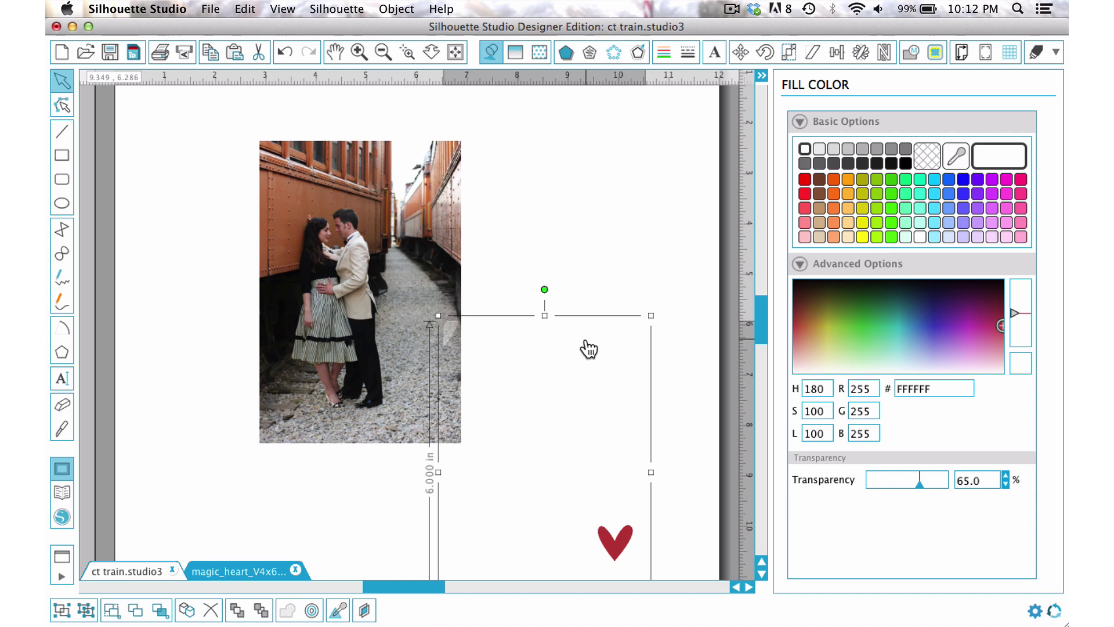
drag(586, 348, 294, 497)
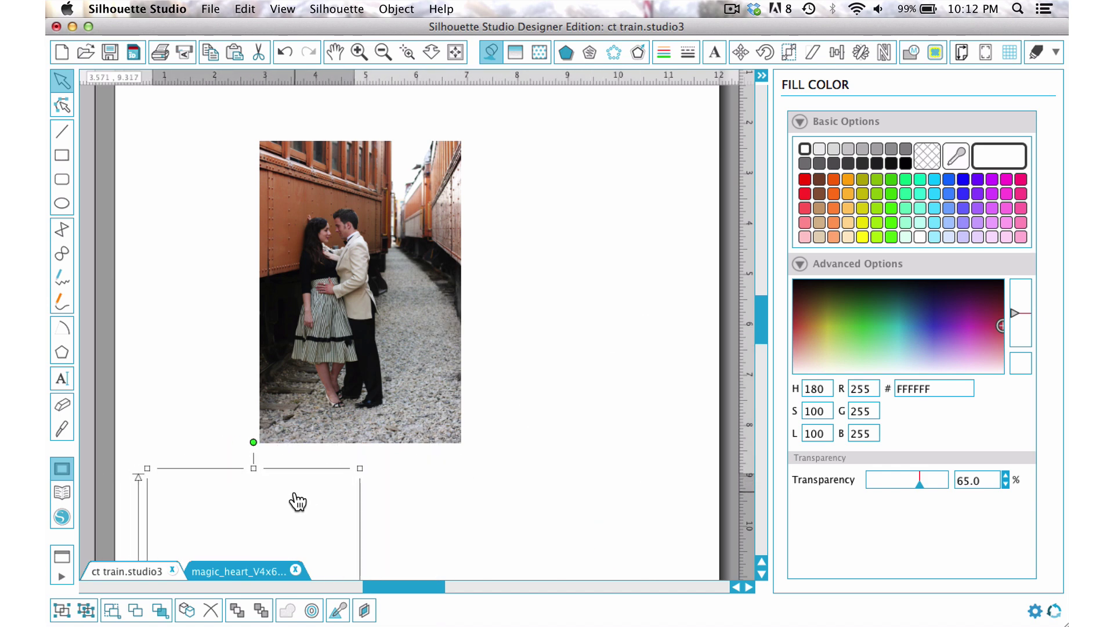
click(214, 9)
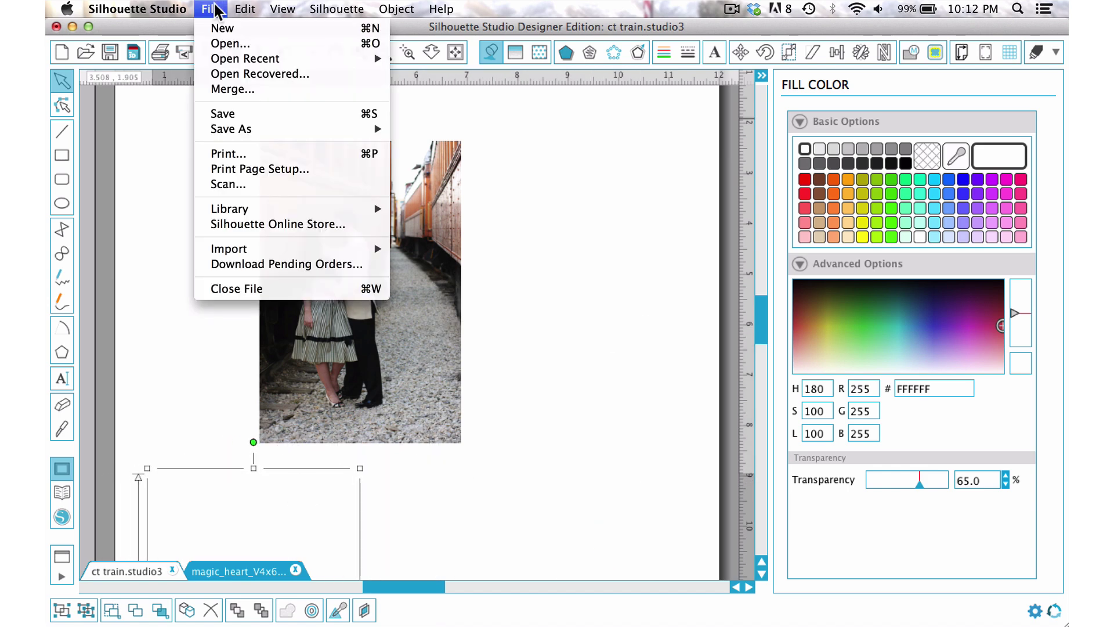
click(228, 44)
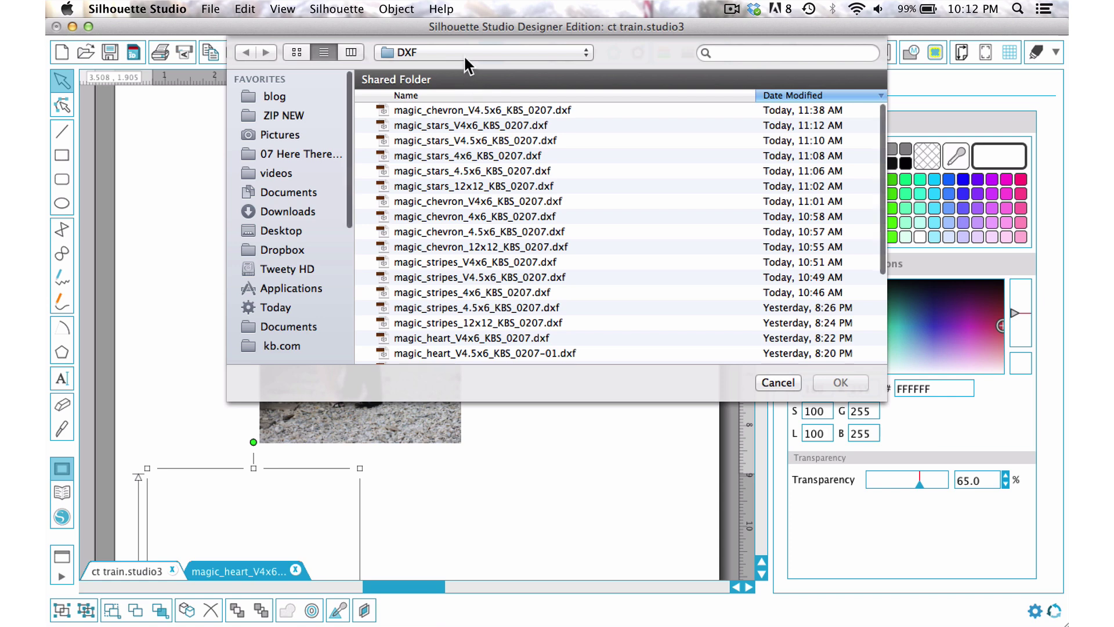
click(464, 53)
click(463, 67)
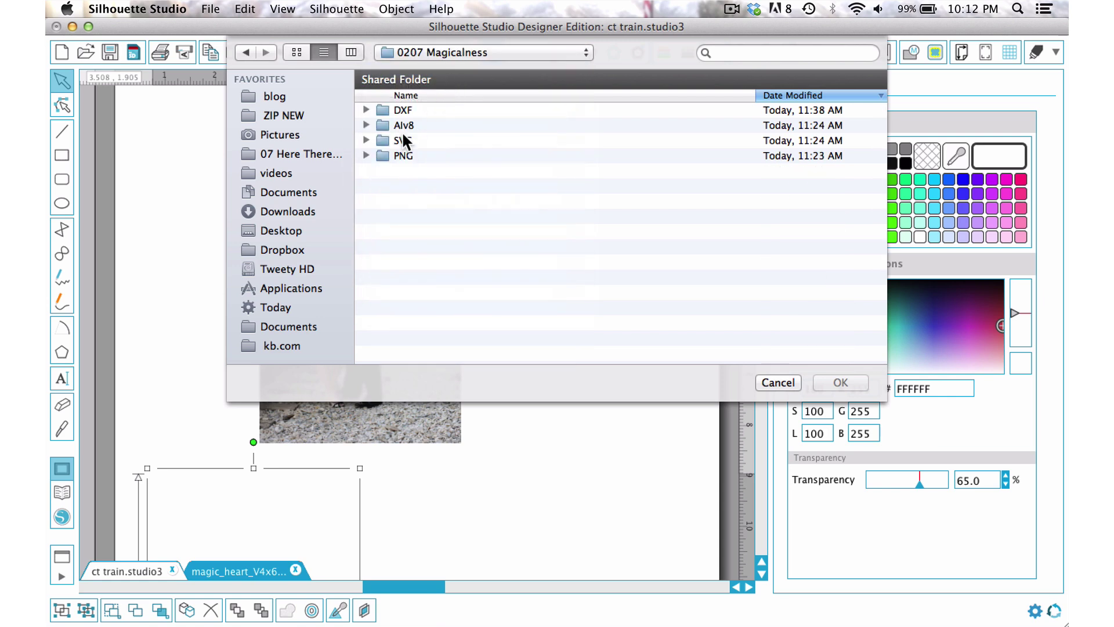
double_click(401, 140)
scroll(459, 250, down, 4)
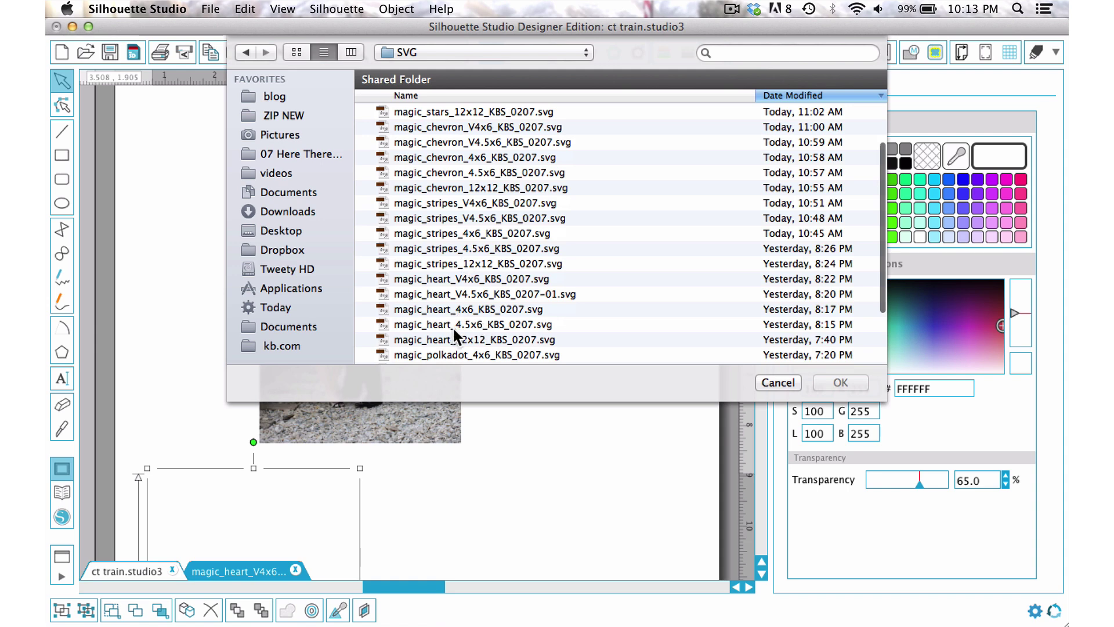
double_click(466, 278)
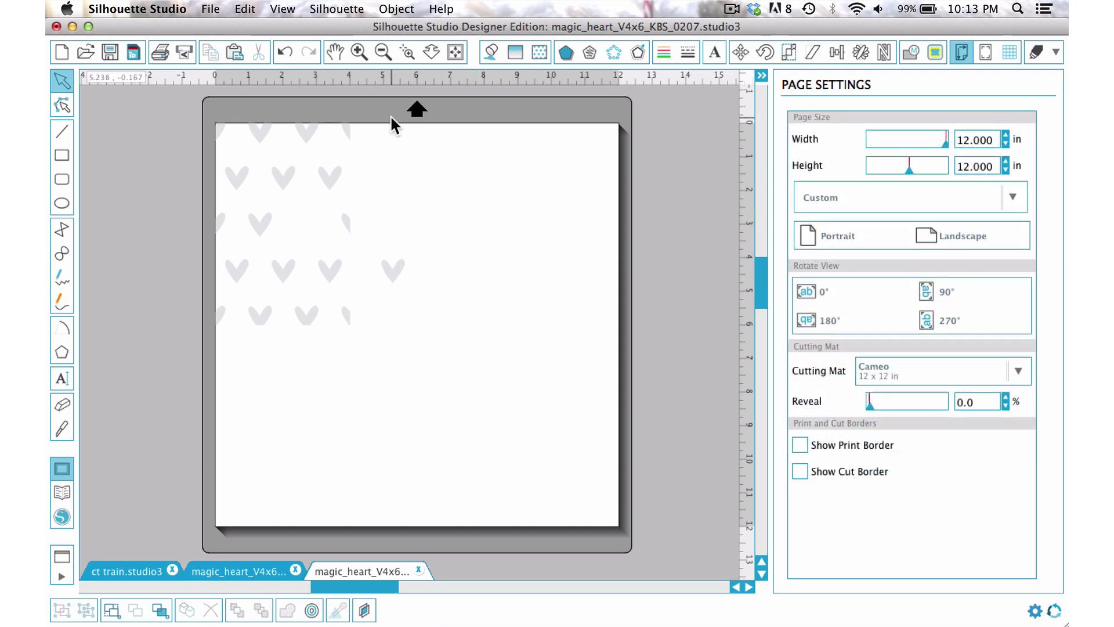
Move the SVG heart pattern to the page centre, fill it white, and set mat reveal to 51.6%
click(307, 193)
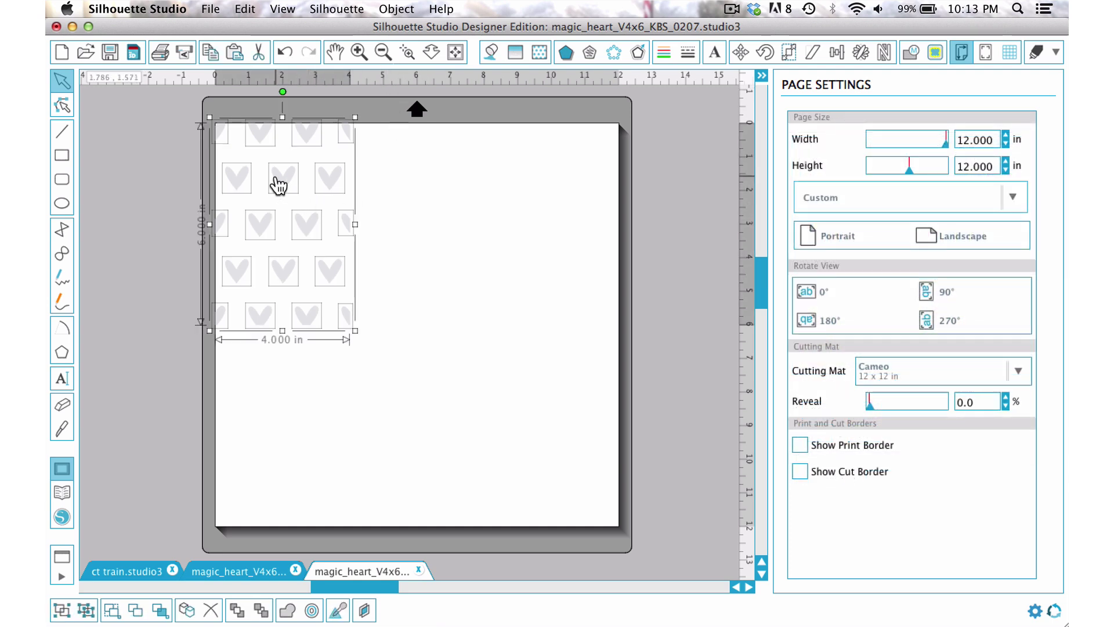
drag(273, 181, 380, 256)
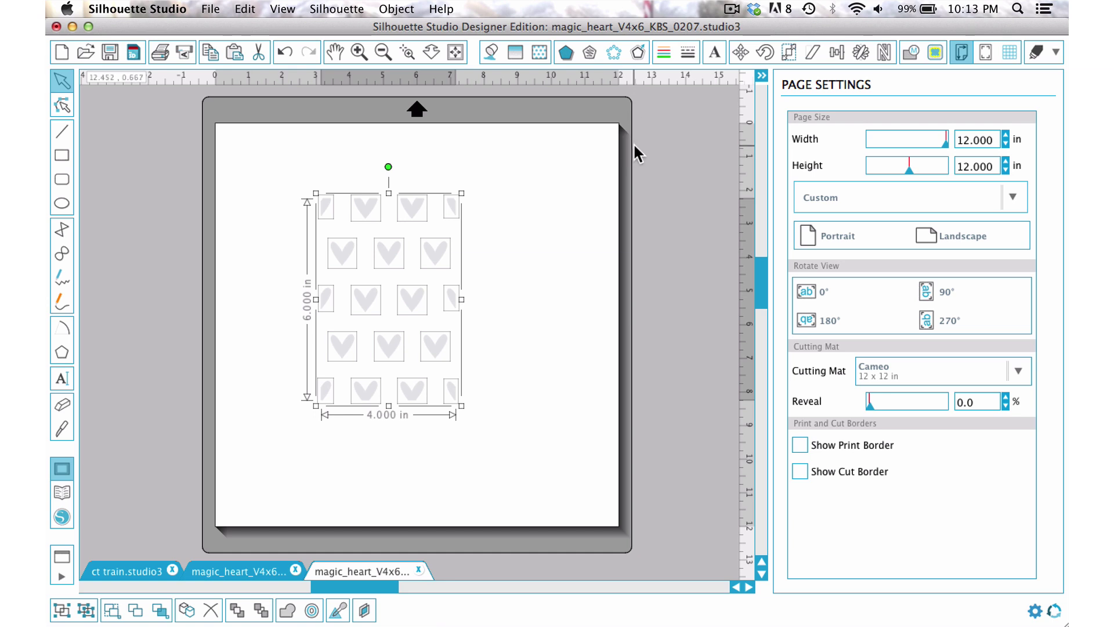
click(490, 53)
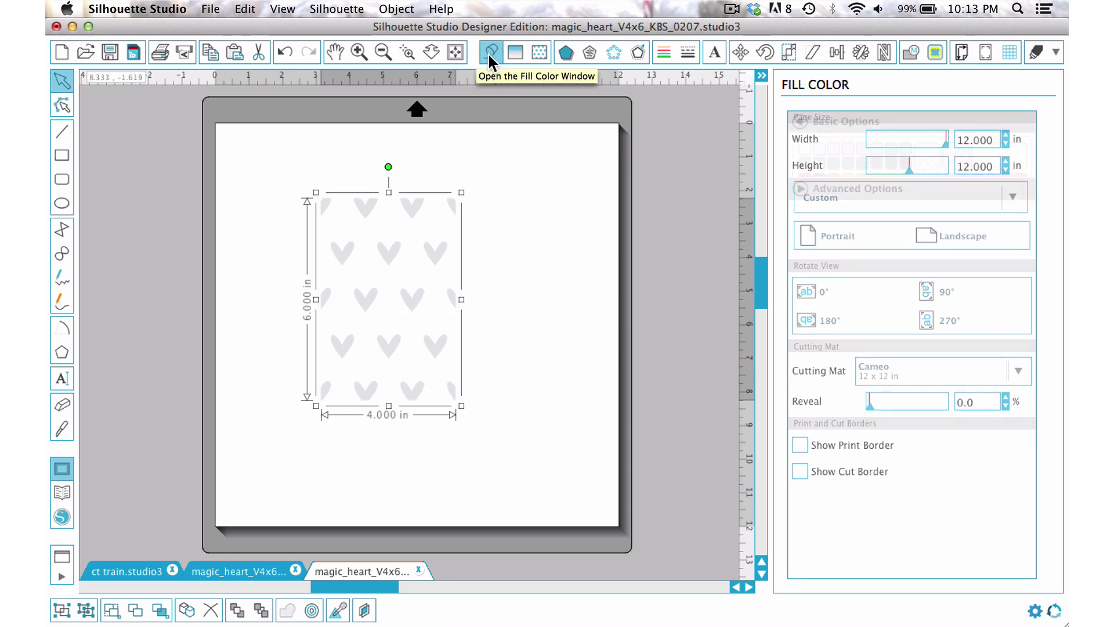
click(804, 152)
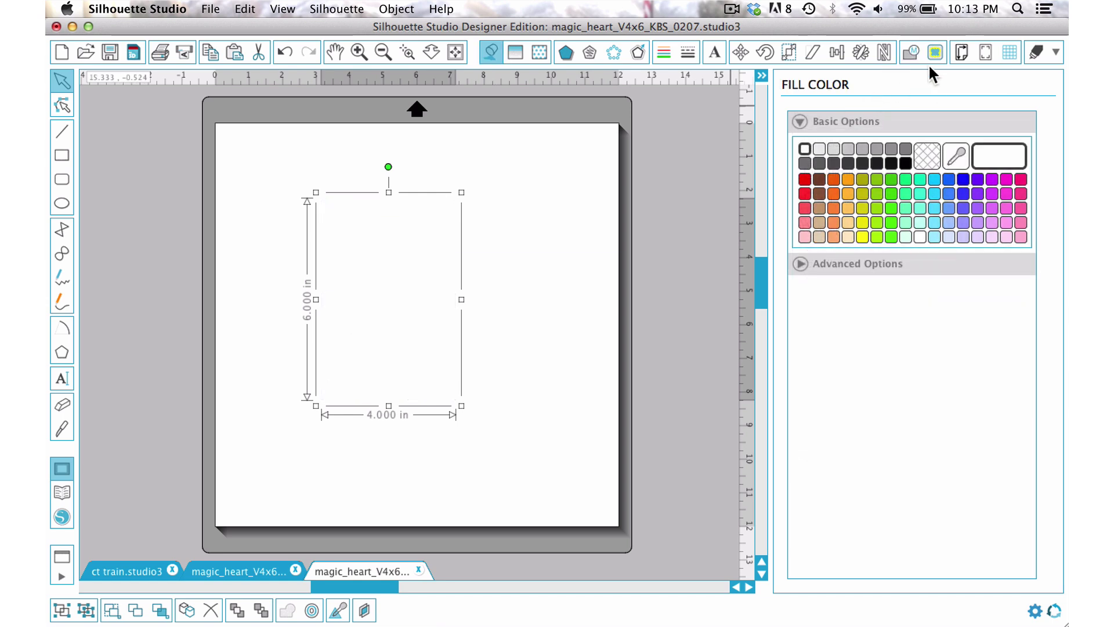
click(961, 51)
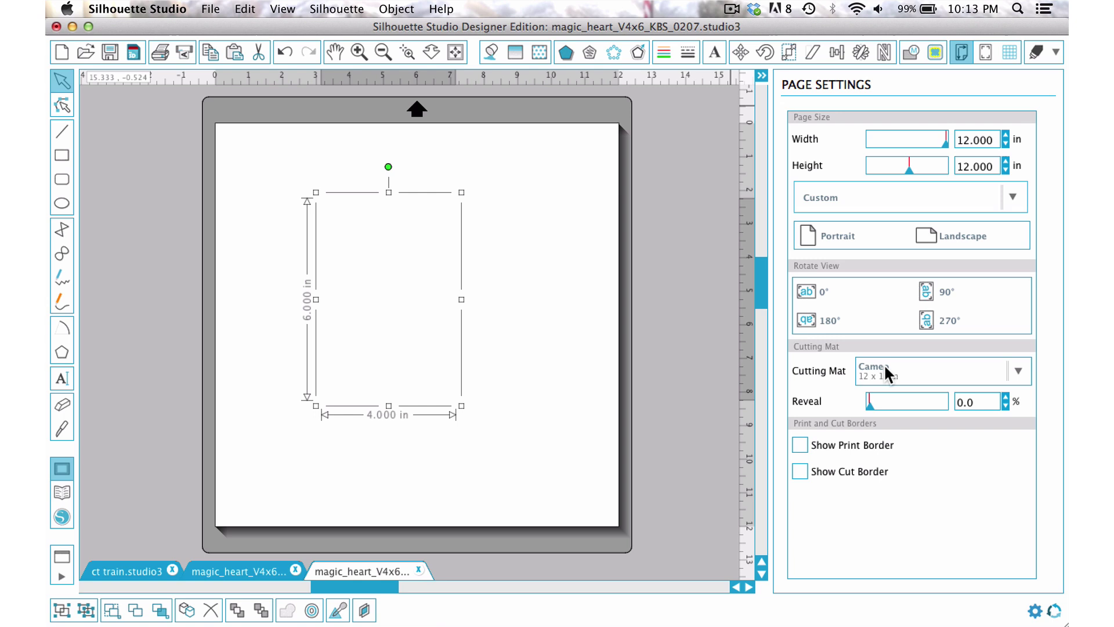
drag(869, 405, 907, 404)
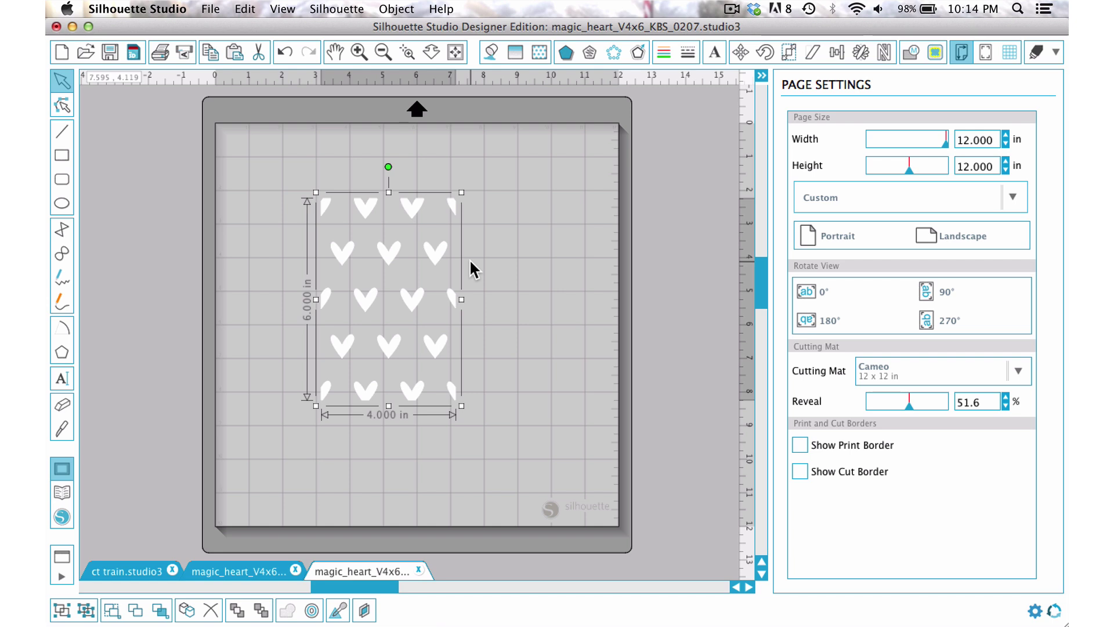
Open magic_chevron_4x6_KBS_0207.svg in a new tab
click(211, 9)
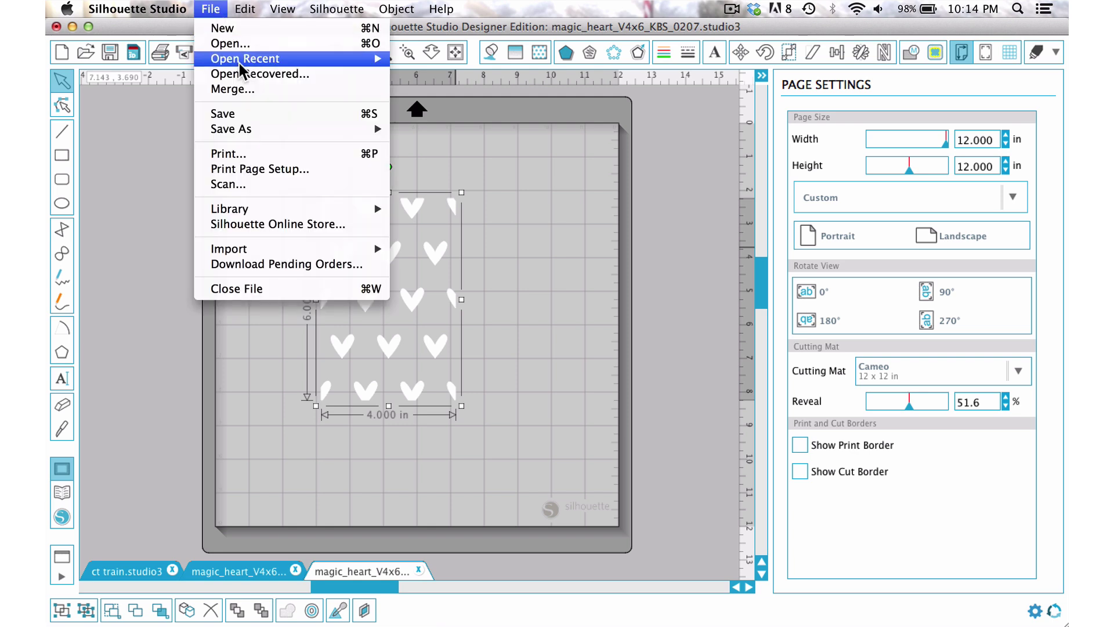
click(231, 43)
click(527, 215)
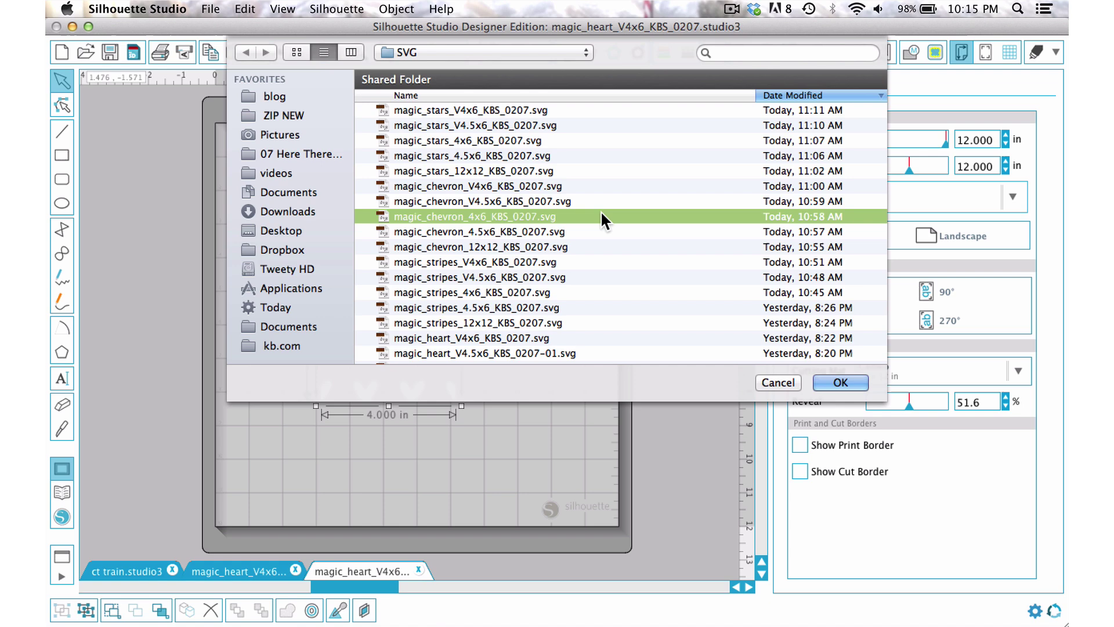
key(Return)
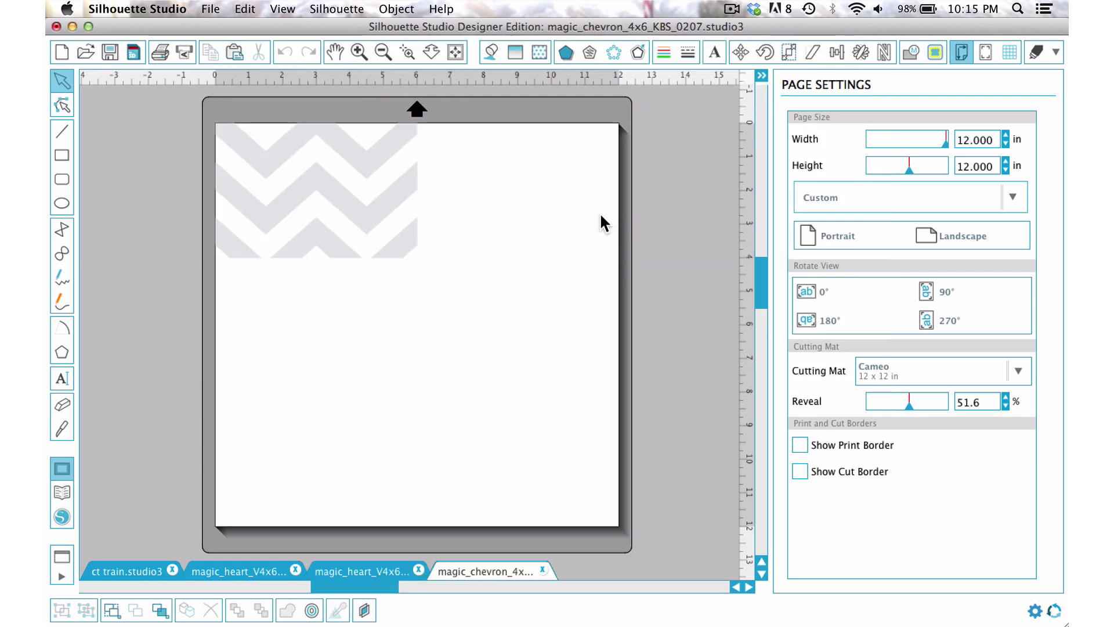
Move the chevron pattern to the page centre and group its pieces into one object
drag(509, 120, 231, 253)
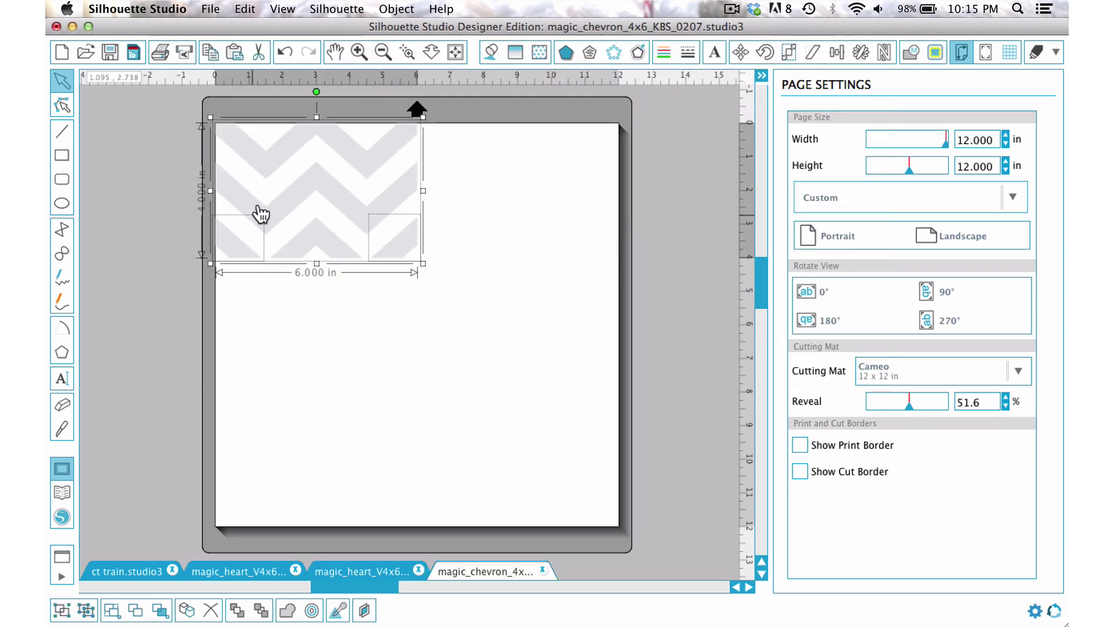
drag(261, 172, 369, 277)
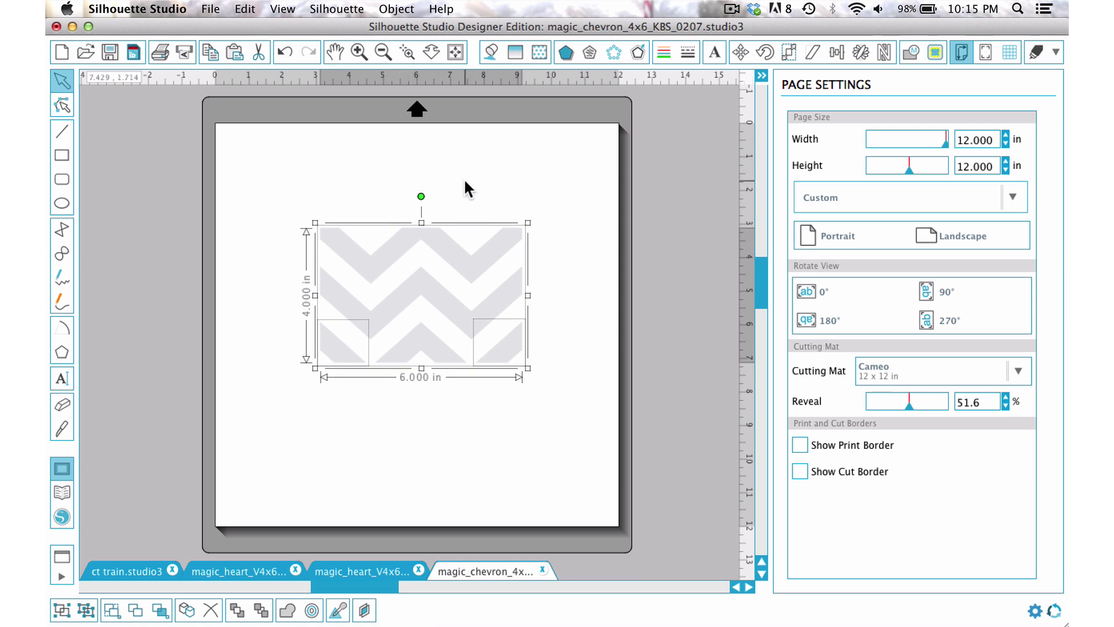
right_click(424, 252)
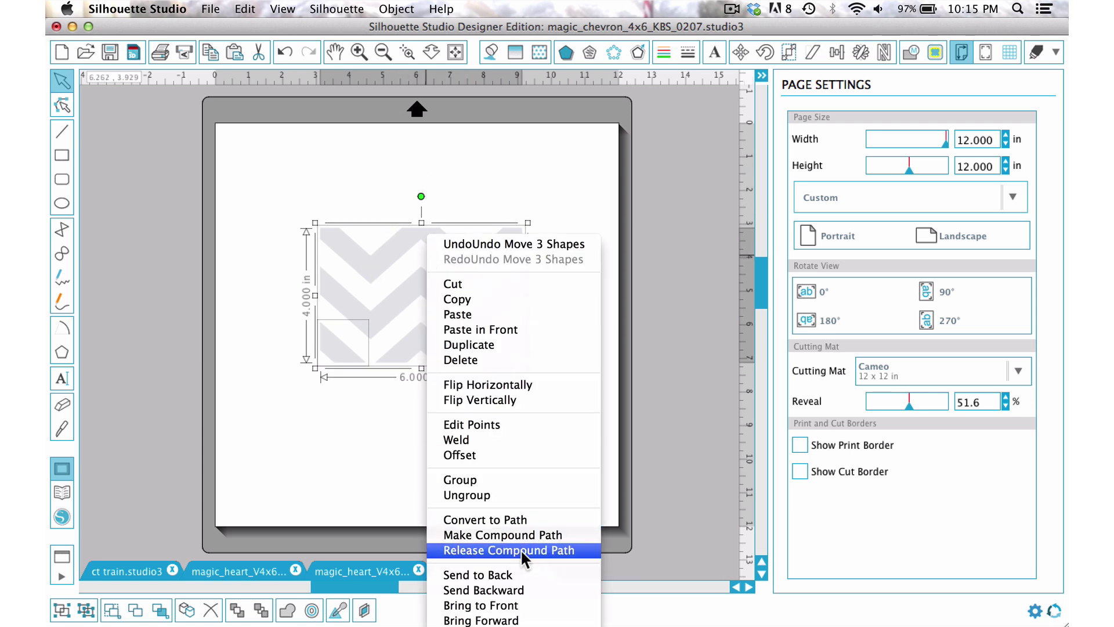
click(526, 475)
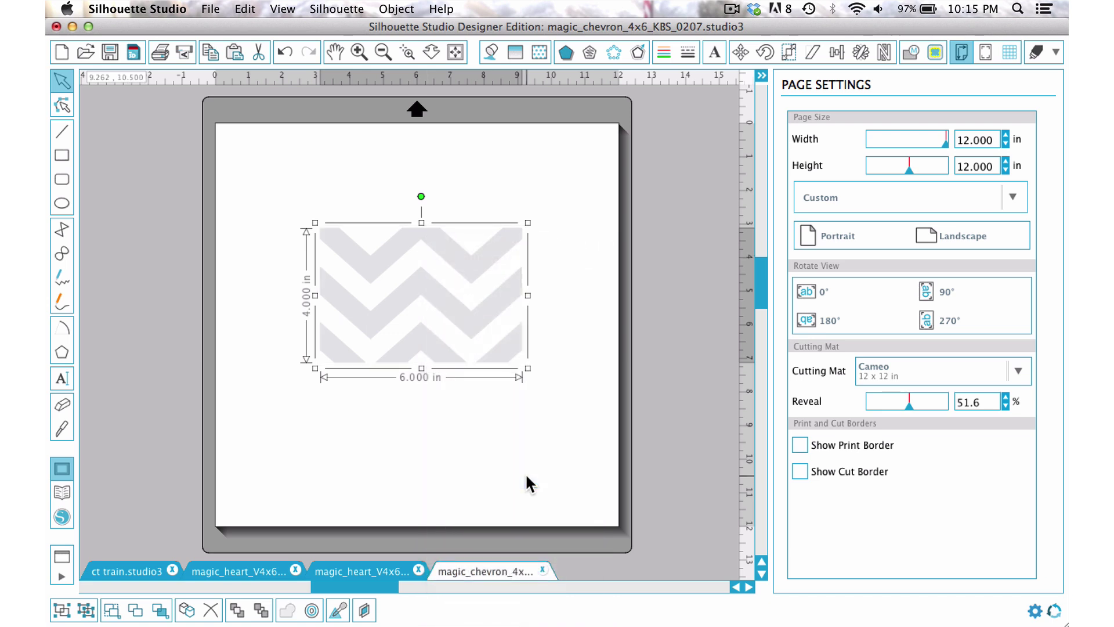
Scale the chevron design down to 95%
click(63, 156)
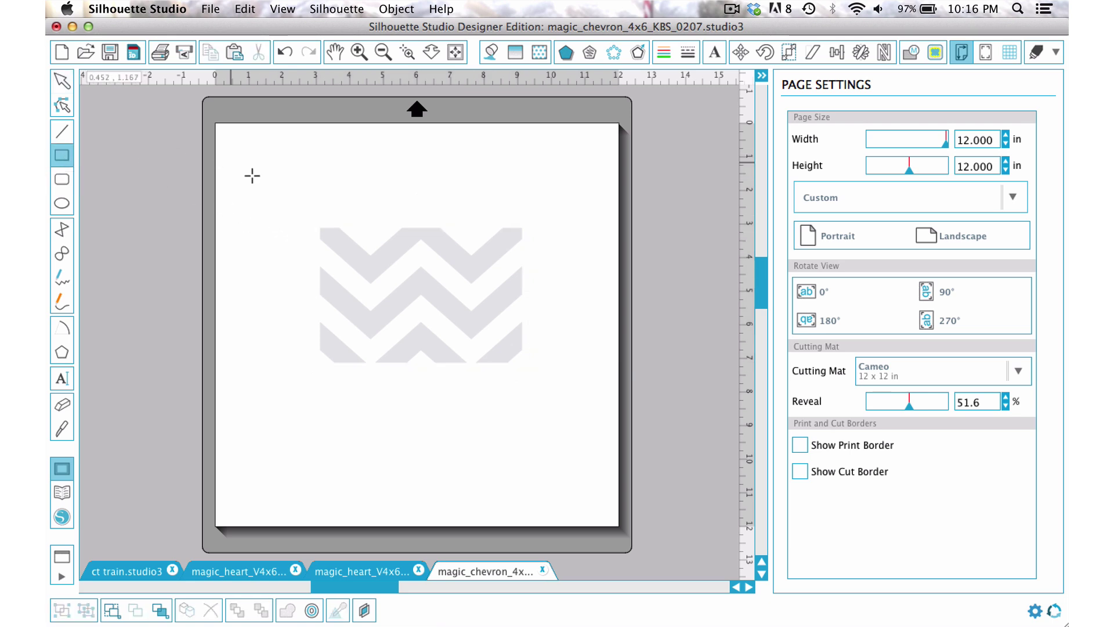
click(62, 84)
click(380, 256)
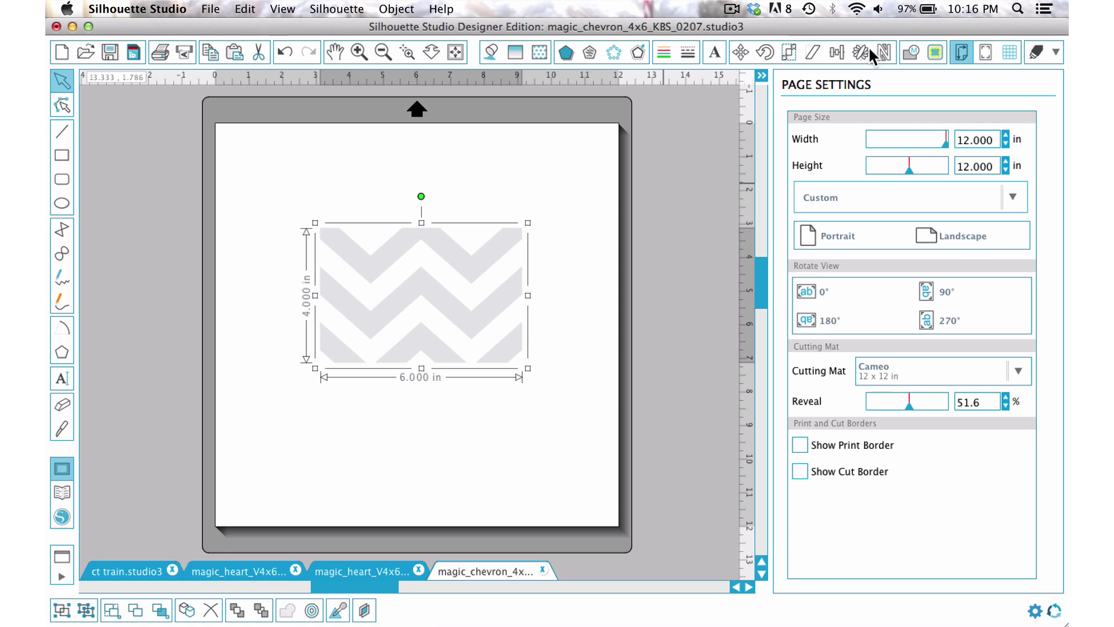
click(787, 51)
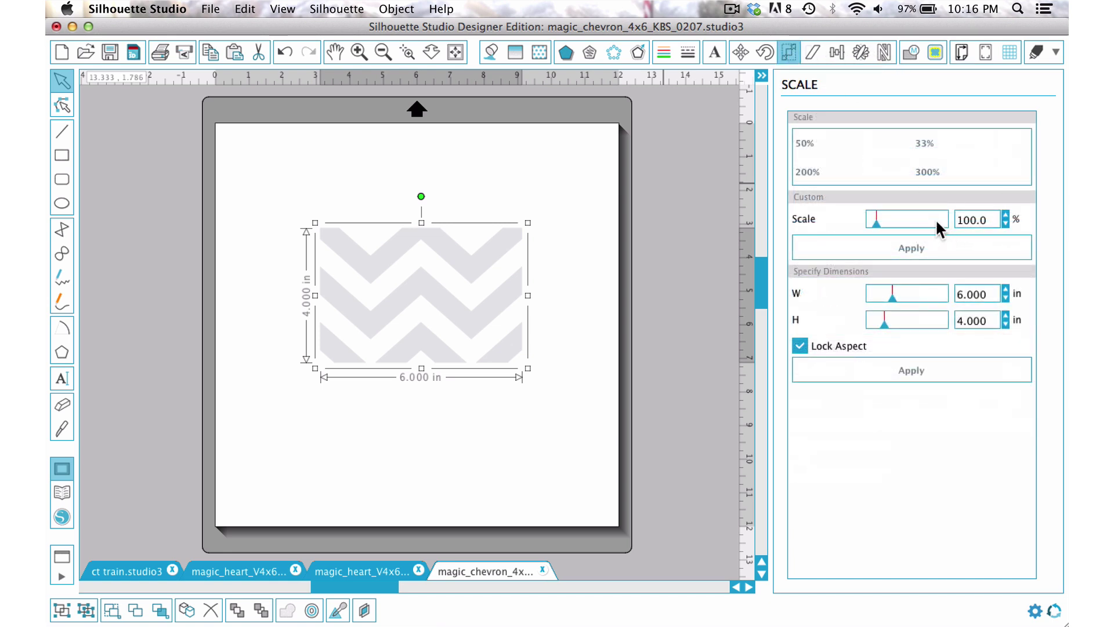
double_click(972, 220)
text(95)
click(915, 246)
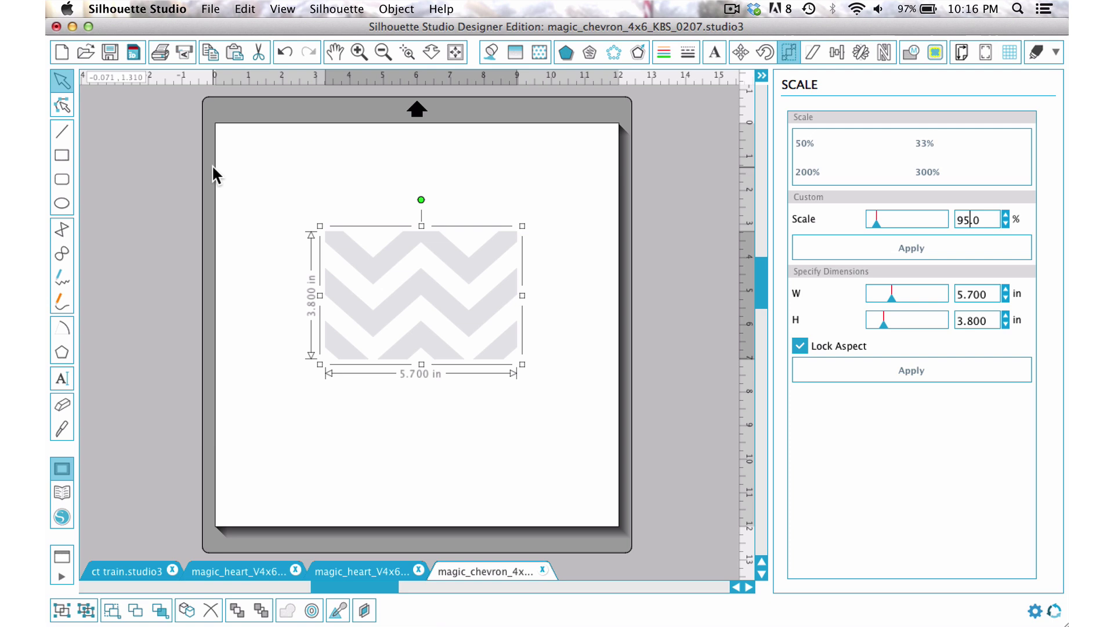
Draw a rectangle around the chevron and resize it to 6 × 4 in with aspect unlocked
click(62, 154)
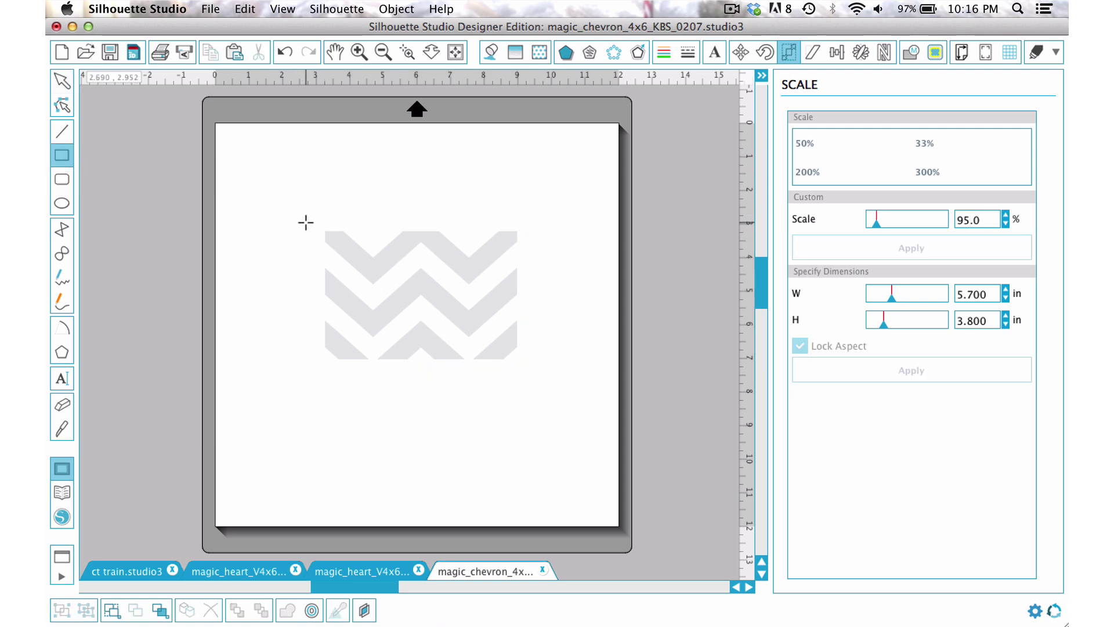
drag(306, 222, 537, 370)
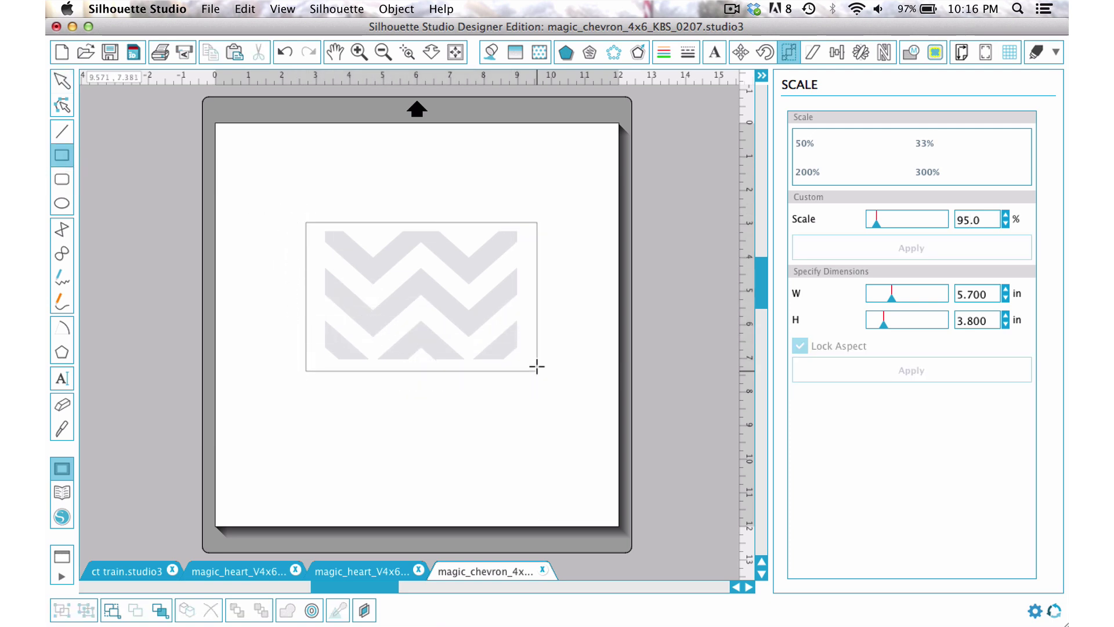
click(539, 279)
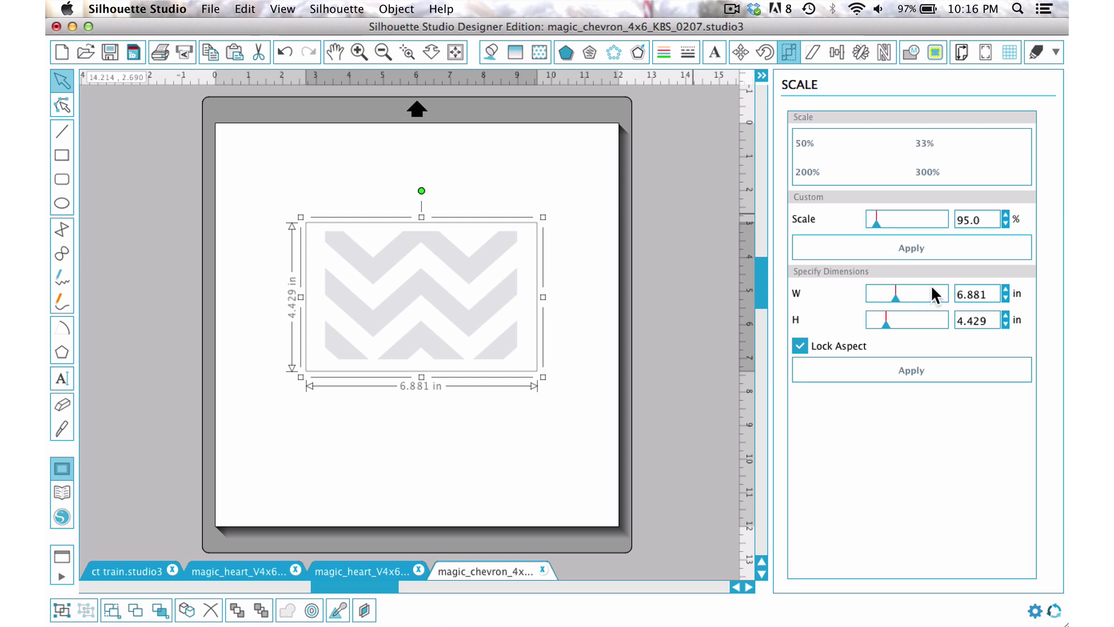
click(969, 294)
click(968, 294)
text(6)
click(798, 348)
double_click(966, 294)
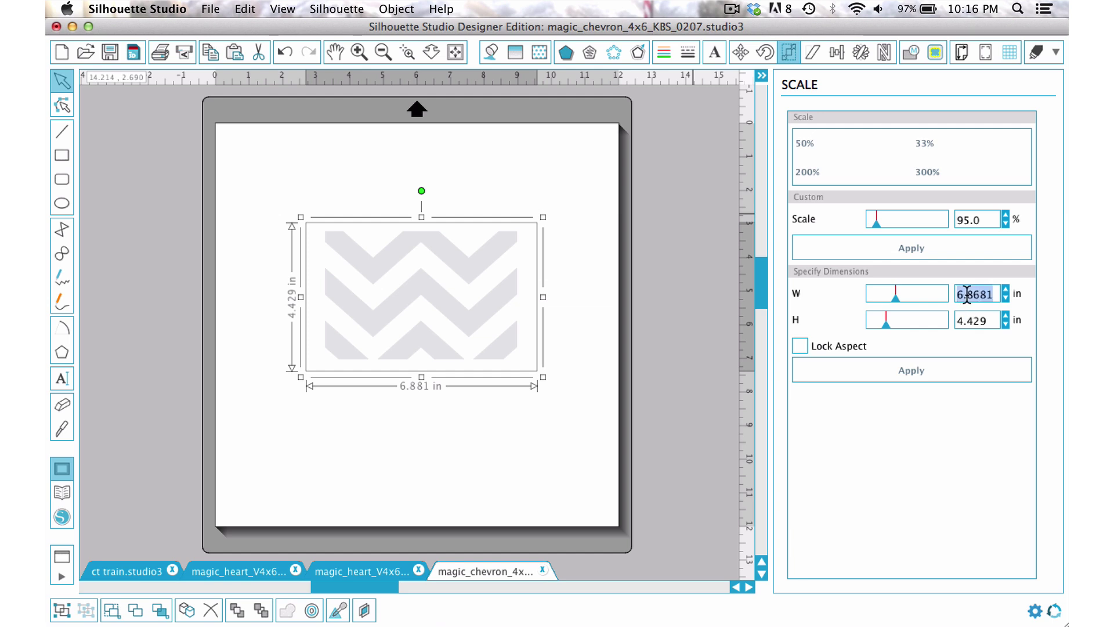
text(6)
double_click(979, 323)
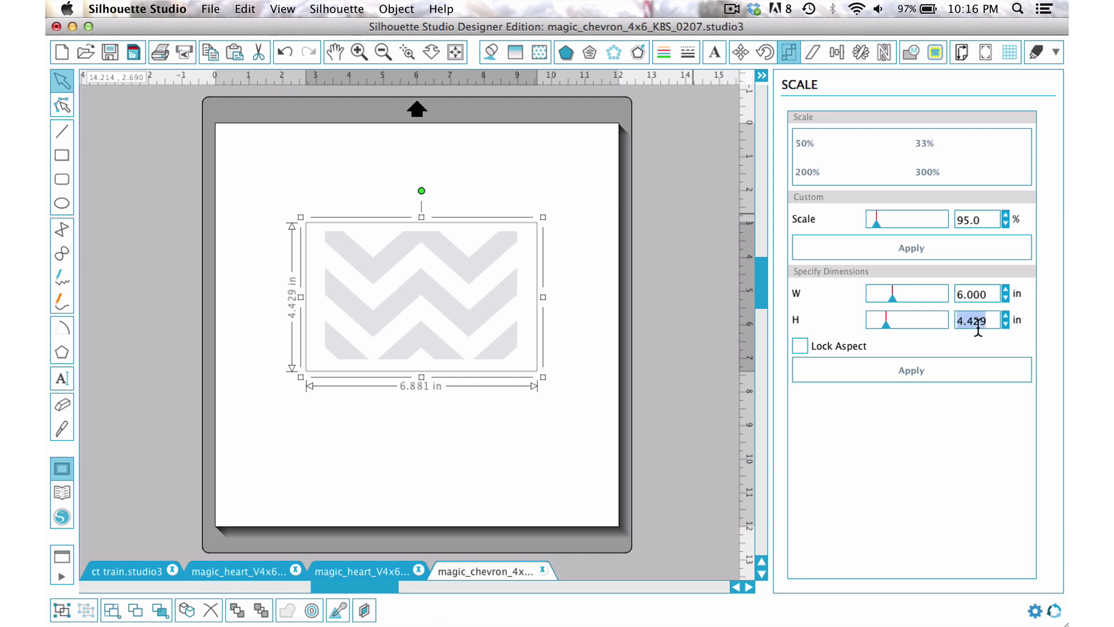
text(4)
click(945, 375)
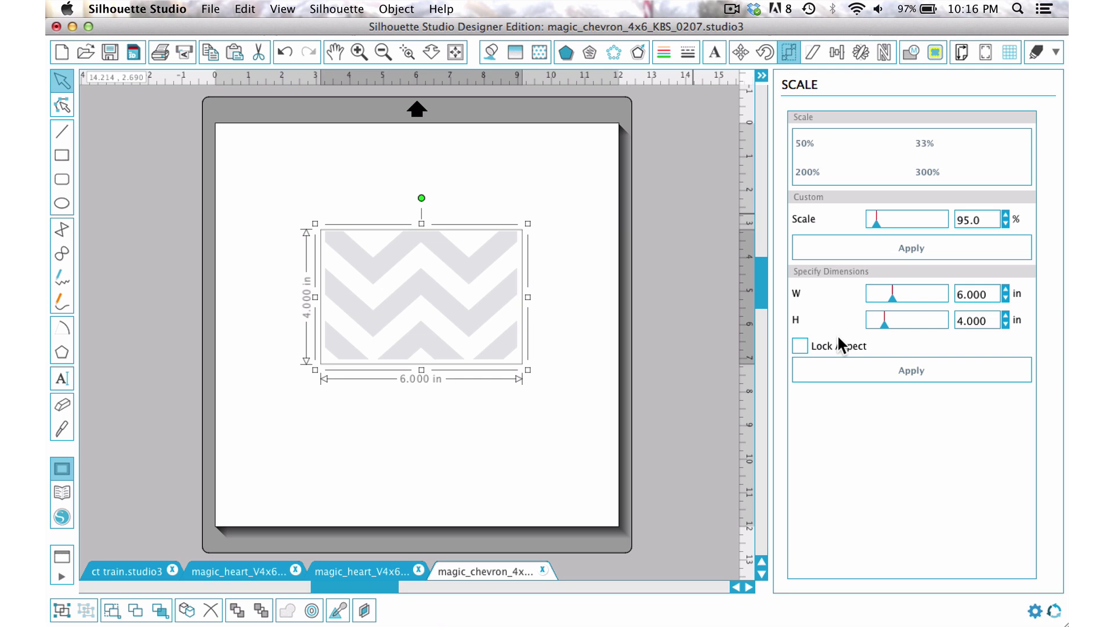
Trim the chevron's top and right edges to 5.700 × 3.641 in inside the frame, then select both
click(359, 52)
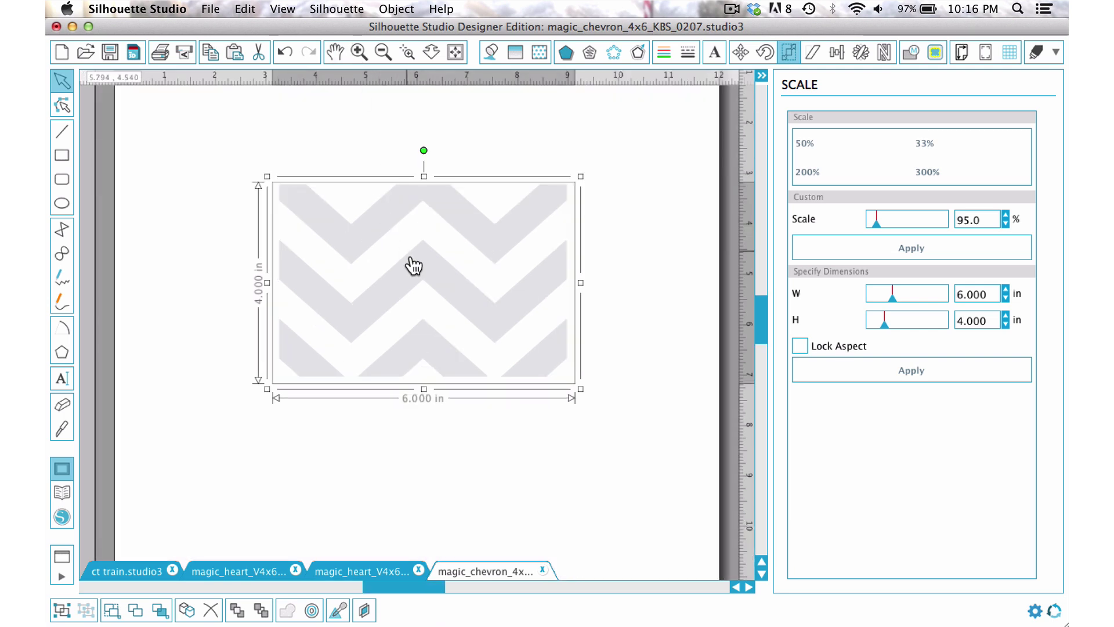
click(627, 210)
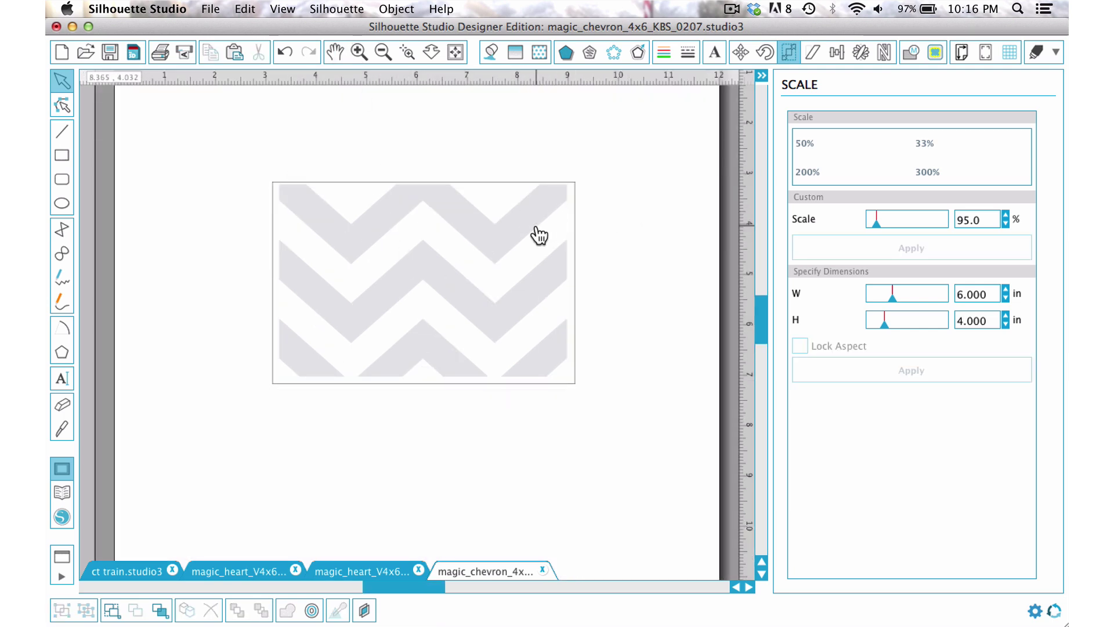
drag(539, 240, 540, 237)
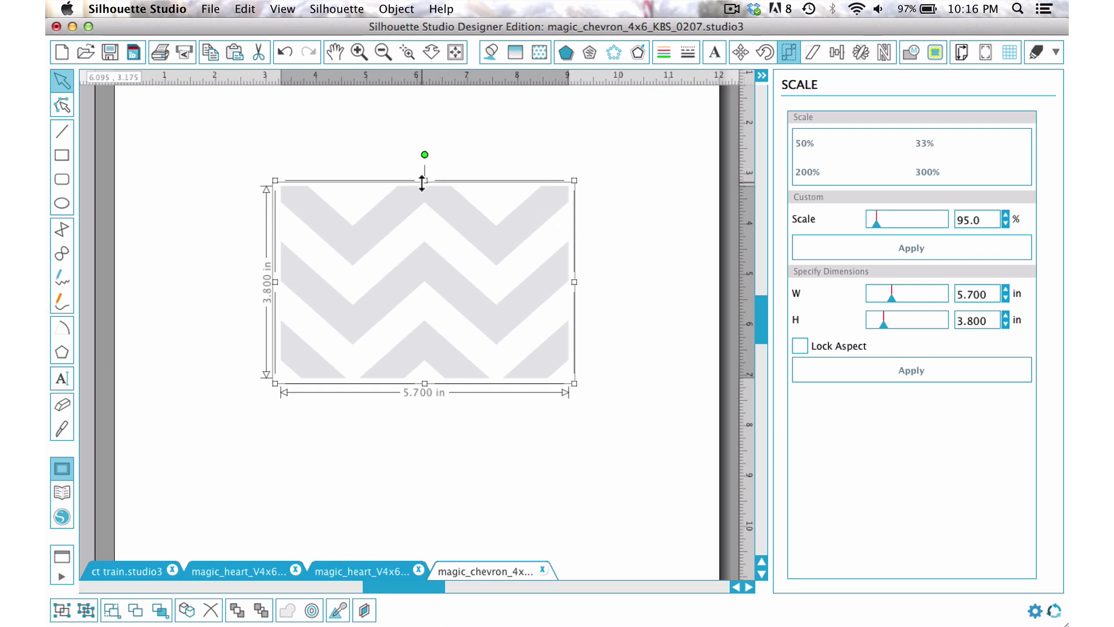
drag(422, 183, 421, 191)
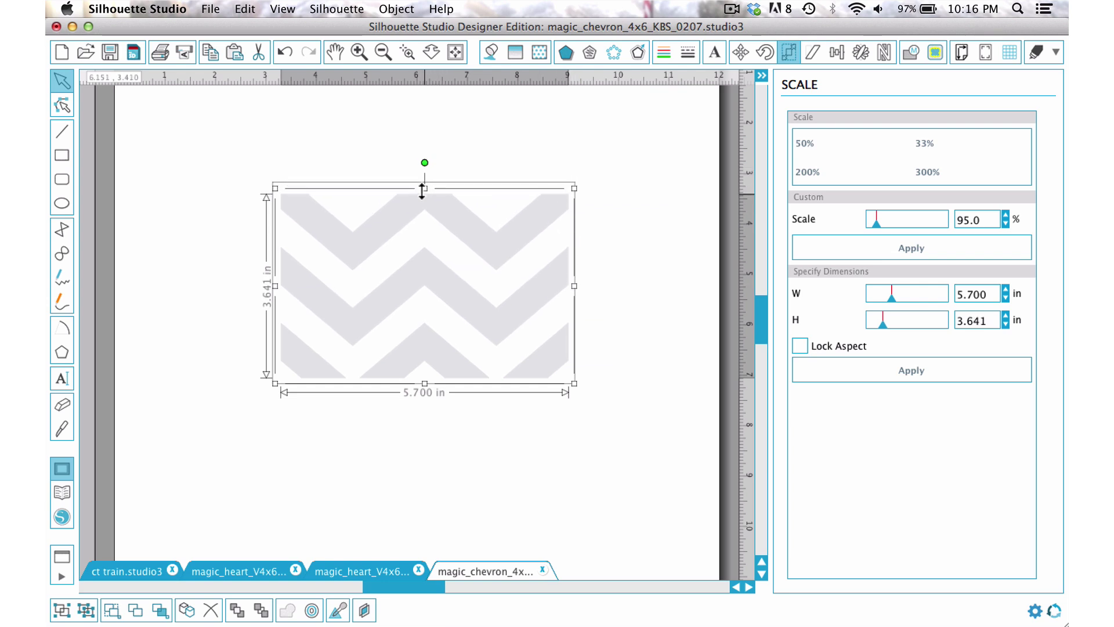
click(444, 162)
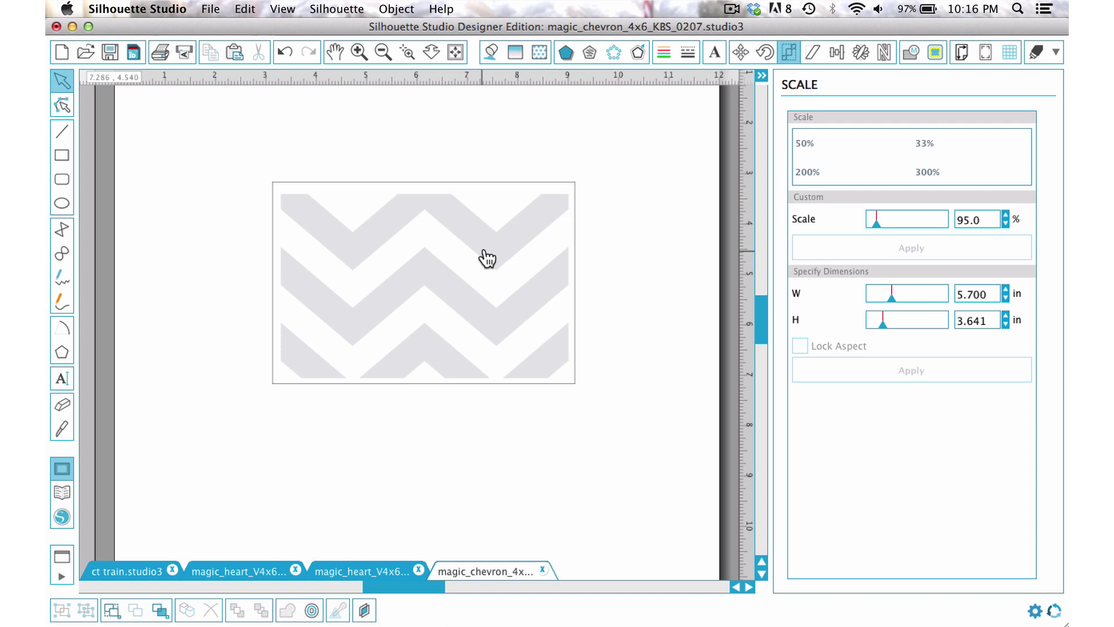
drag(490, 257, 483, 252)
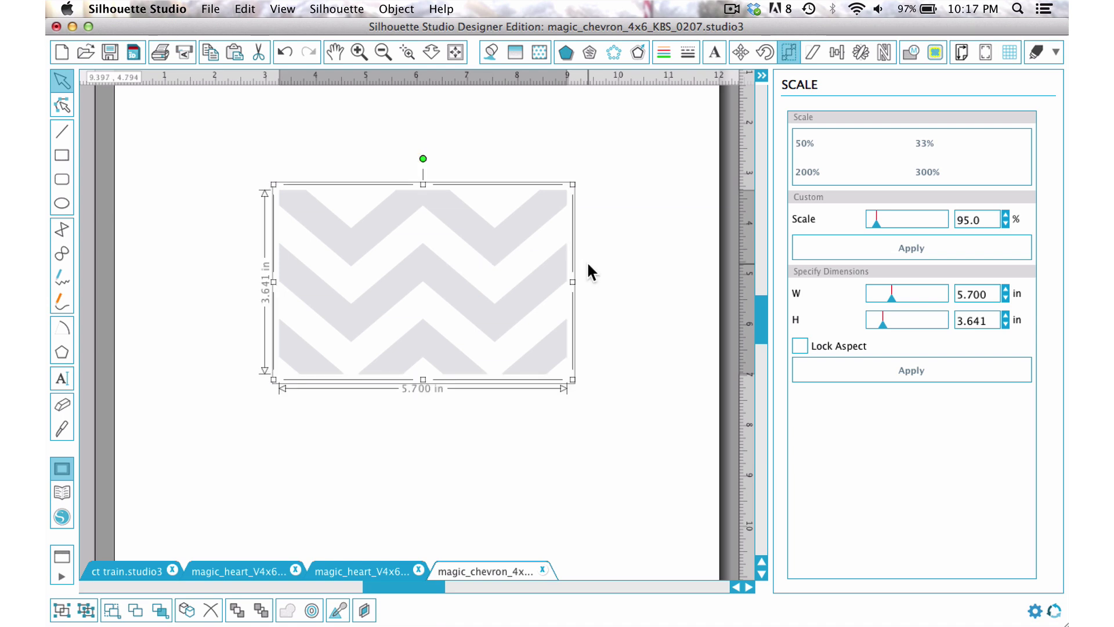
drag(572, 284, 570, 282)
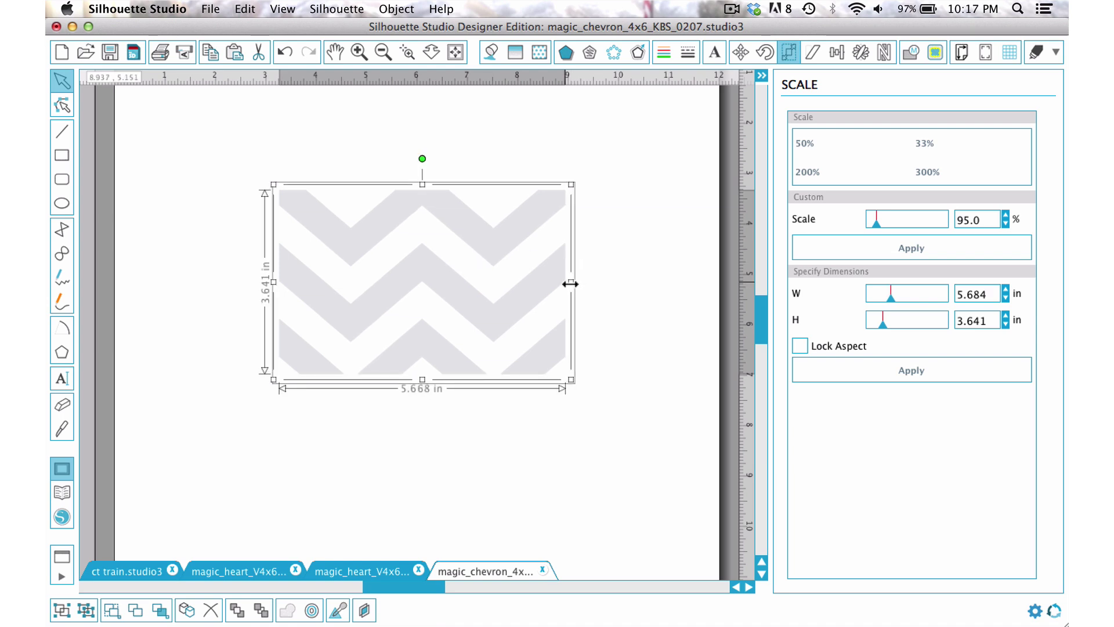
drag(604, 236, 498, 294)
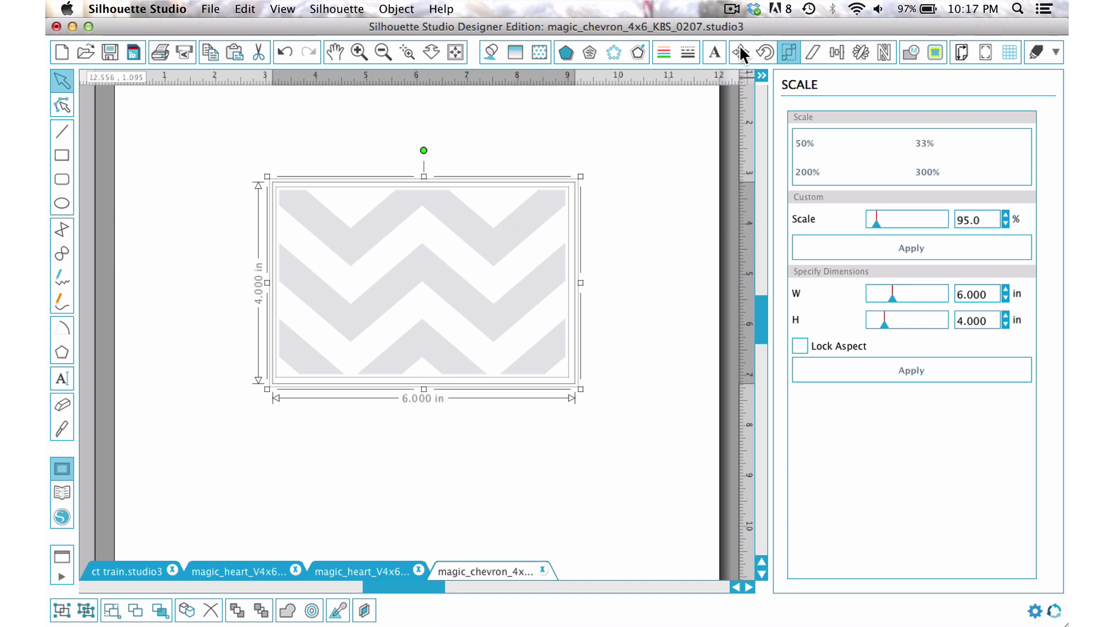
Centre the chevron in the frame and combine them into a compound path
click(837, 53)
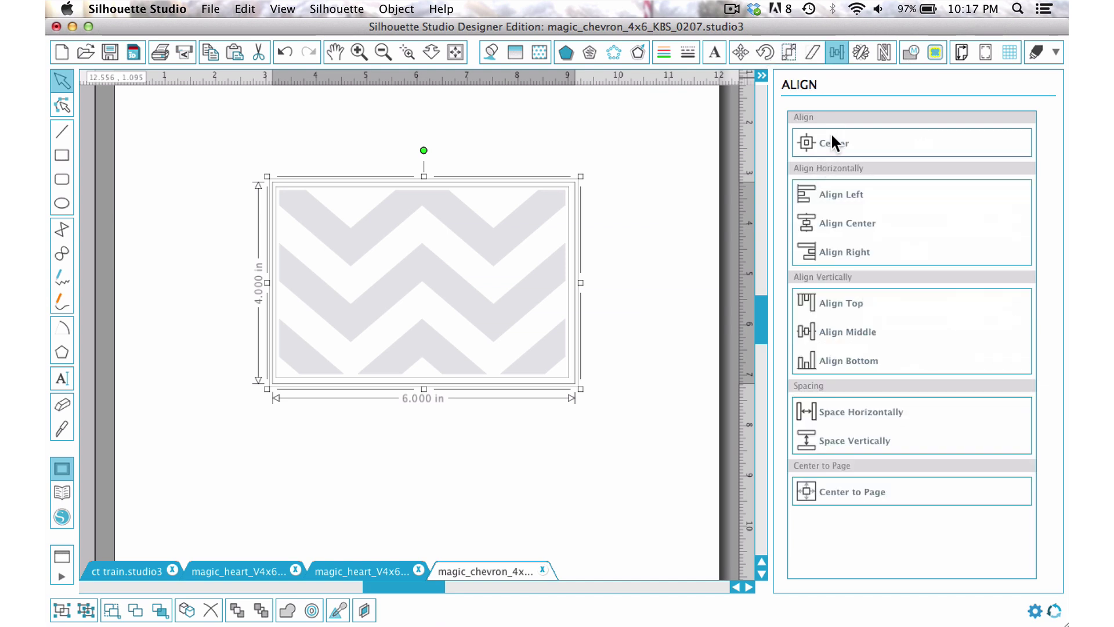
click(832, 145)
click(645, 239)
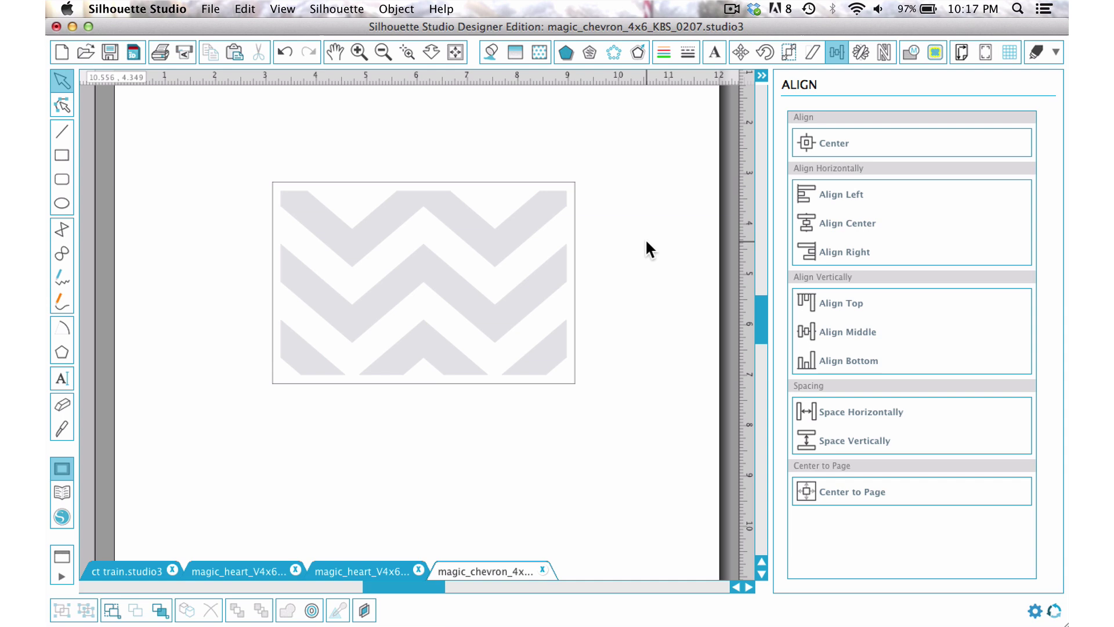
drag(619, 191, 467, 425)
right_click(474, 342)
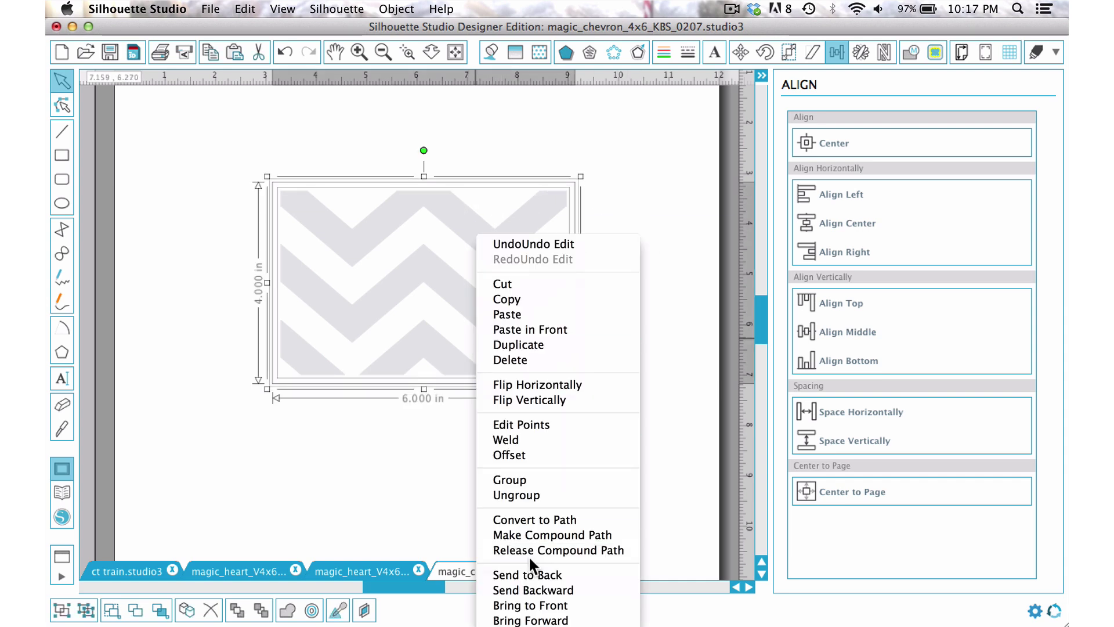
click(533, 534)
click(590, 317)
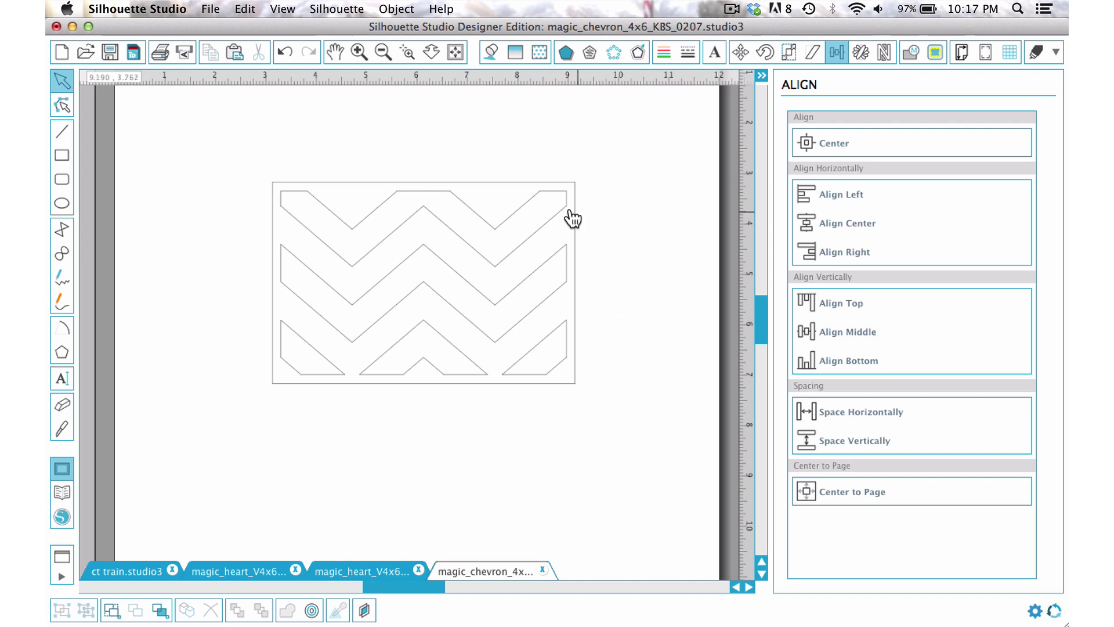
Fill the compound chevron card with a pale yellow swatch
click(574, 385)
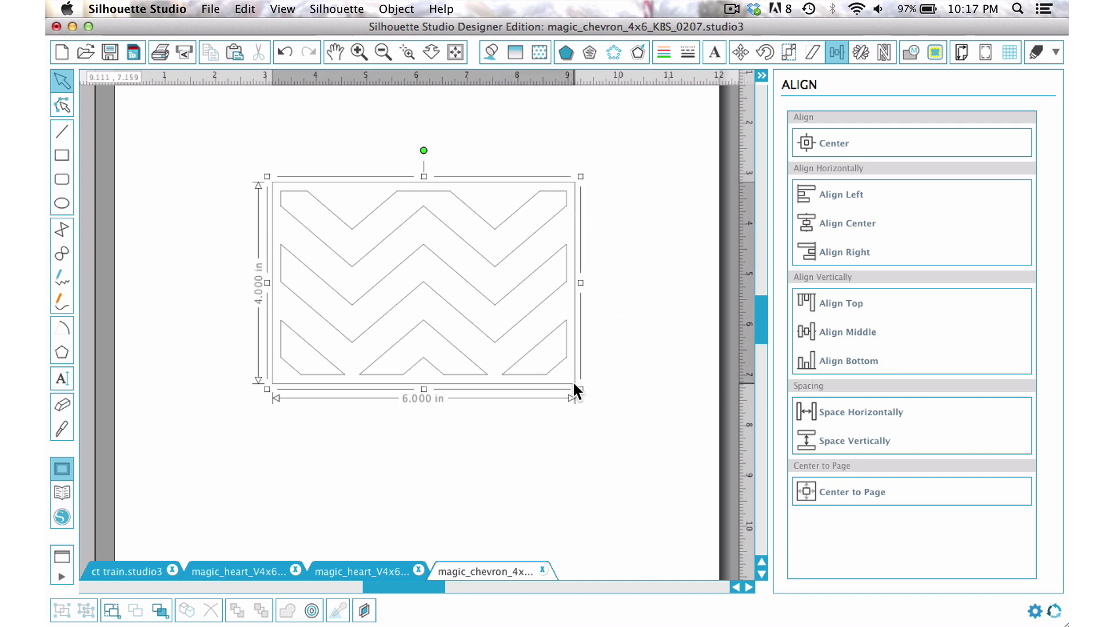
click(492, 52)
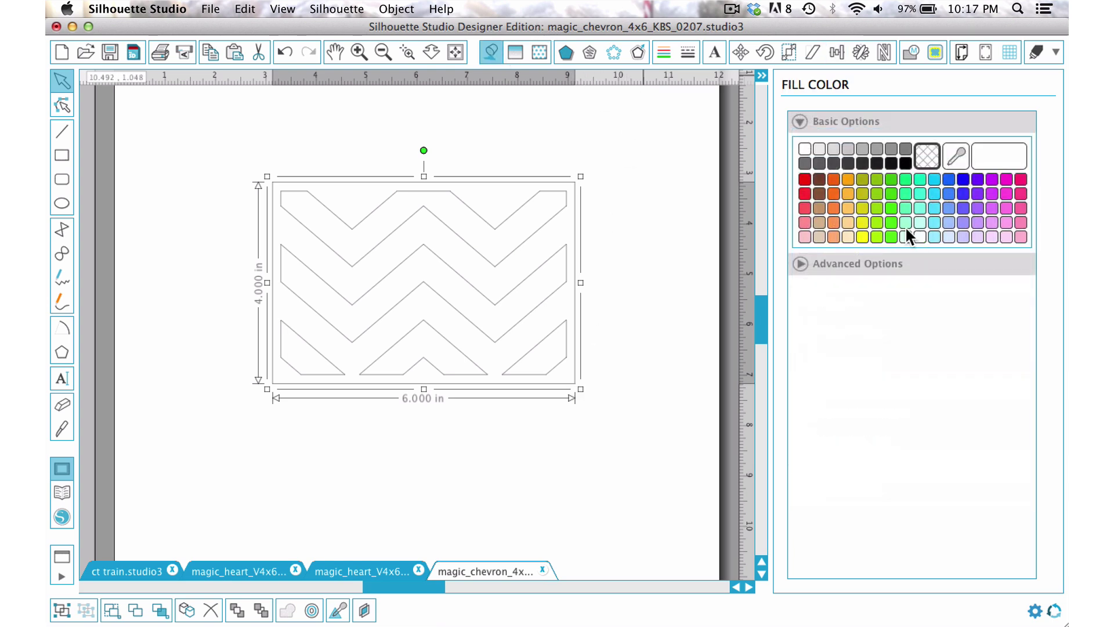
click(847, 236)
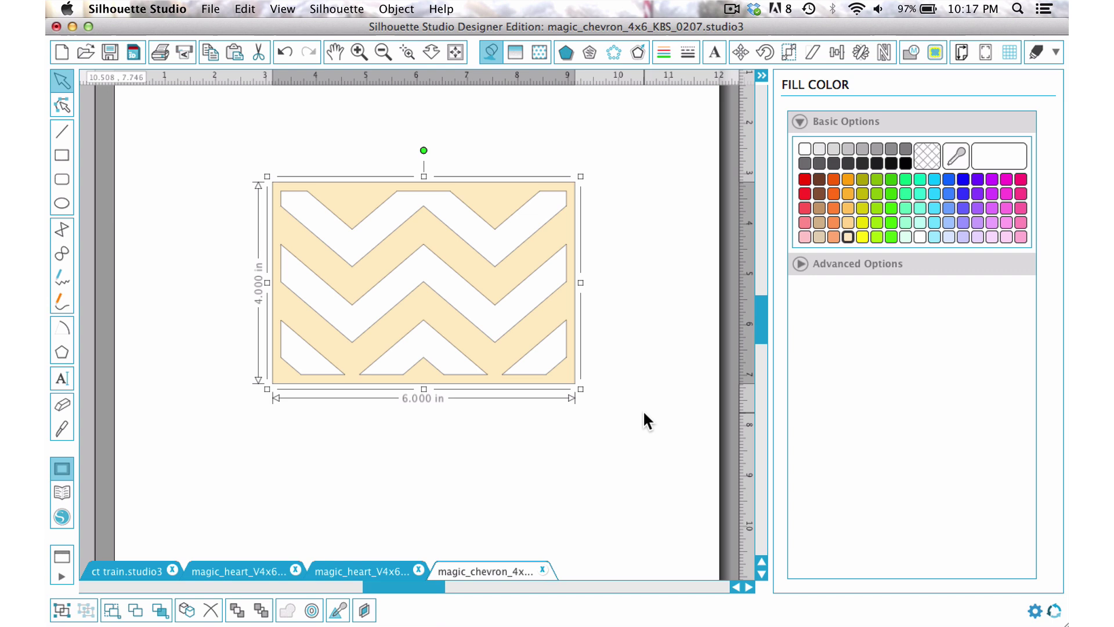
click(688, 424)
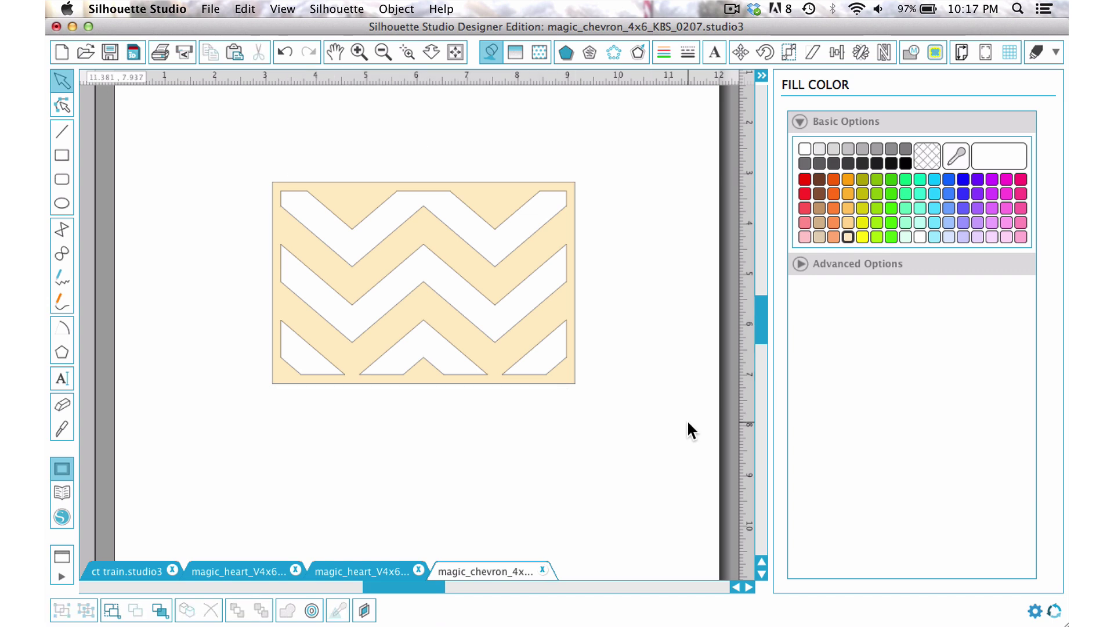